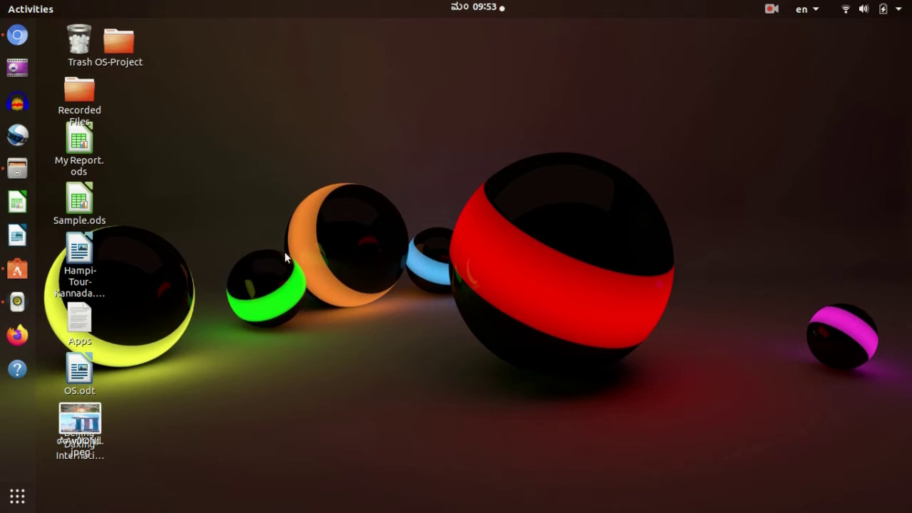
- Switch to Ubuntu Software and return from the Rhythmbox page to the store's start page
click(17, 270)
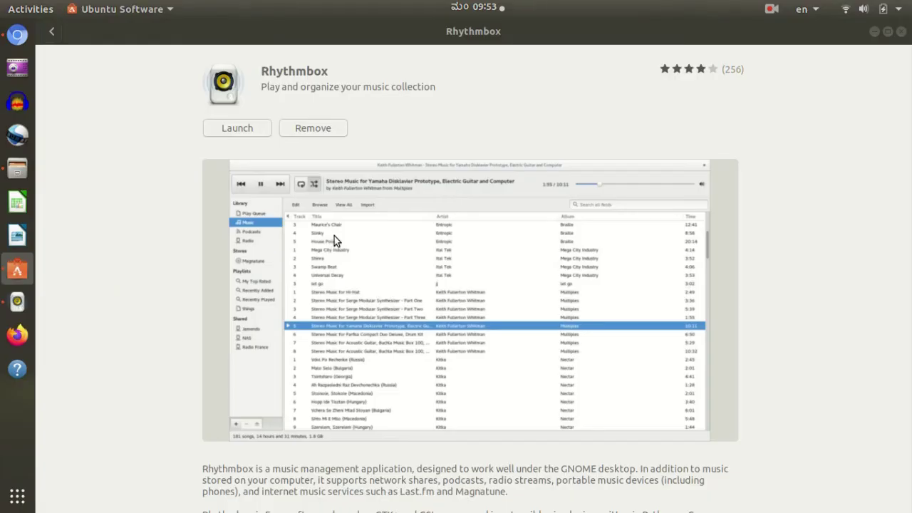
click(53, 33)
scroll(340, 236, up, 10)
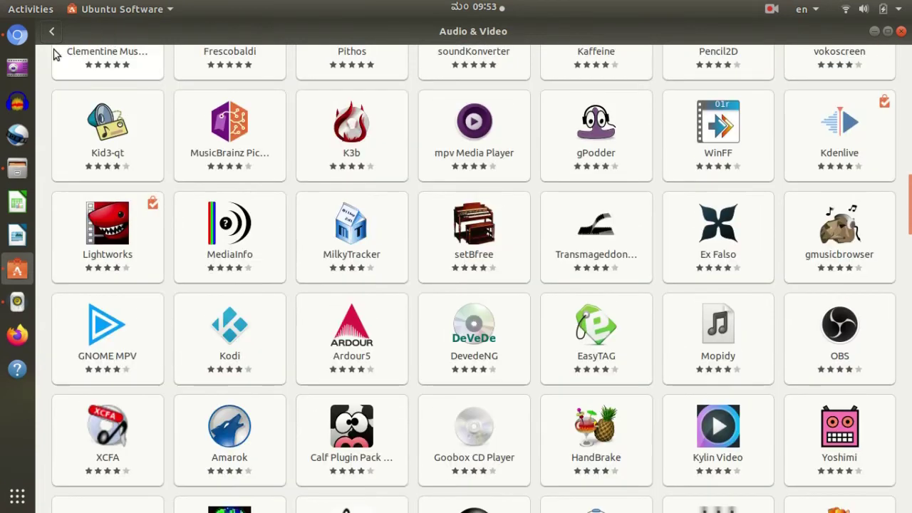
click(51, 34)
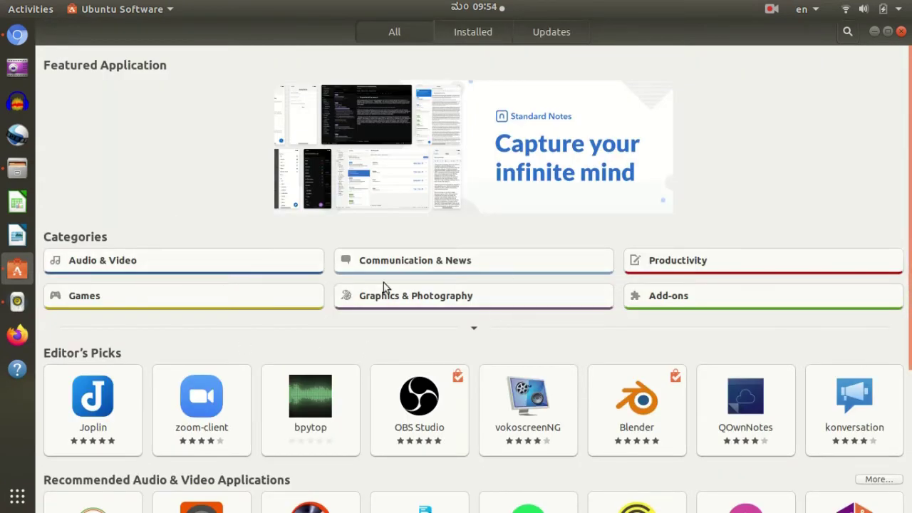
- Open Rhythmbox's page from the Audio & Video category and read its description and details
click(217, 267)
scroll(404, 291, down, 5)
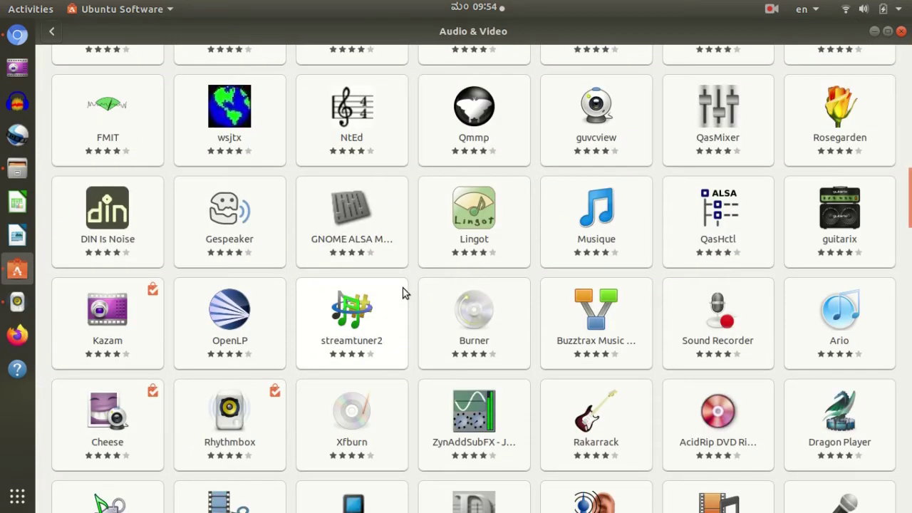
scroll(397, 301, down, 2)
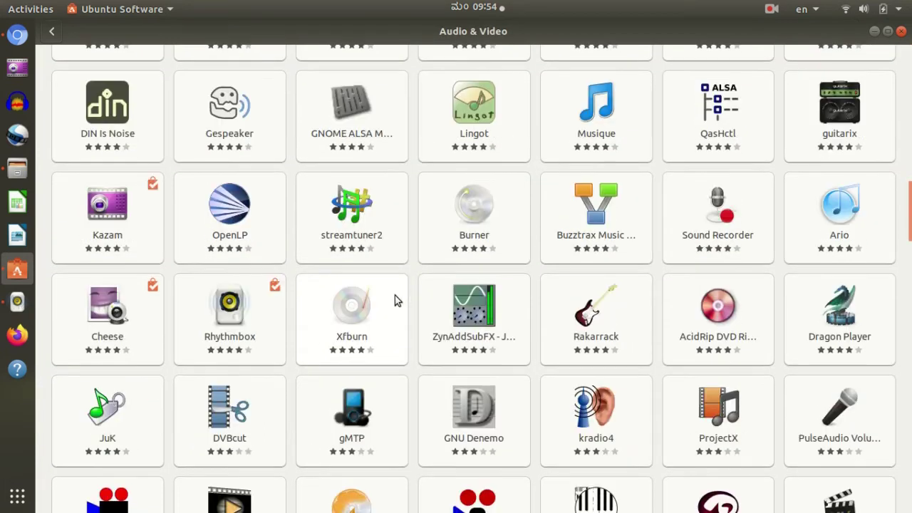
click(229, 317)
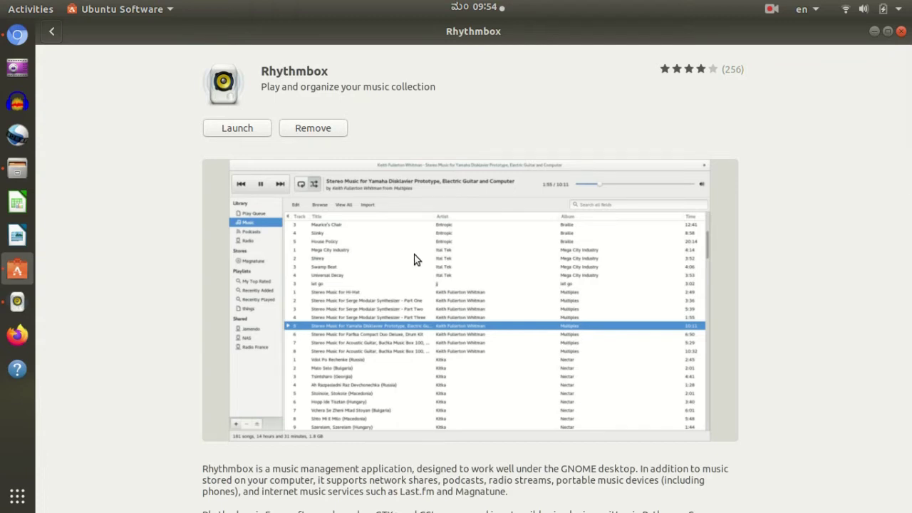
scroll(417, 259, down, 4)
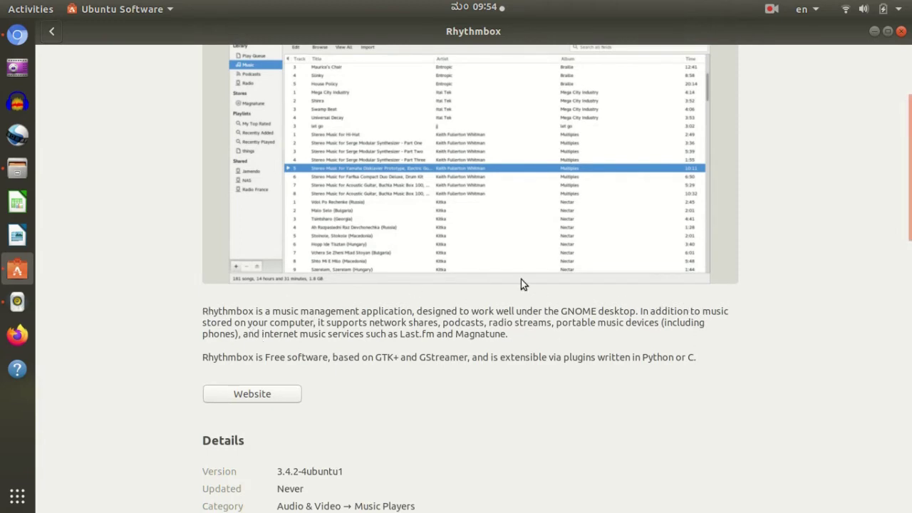
scroll(521, 280, up, 3)
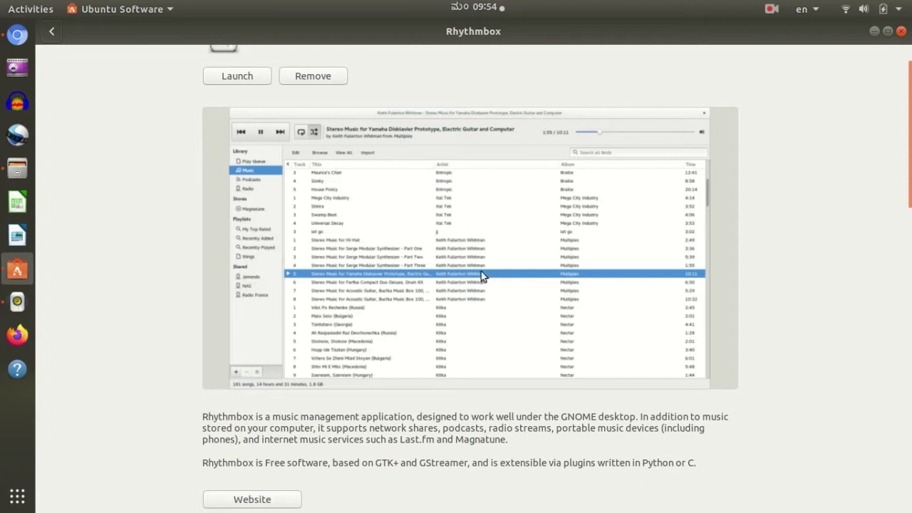
scroll(527, 278, down, 3)
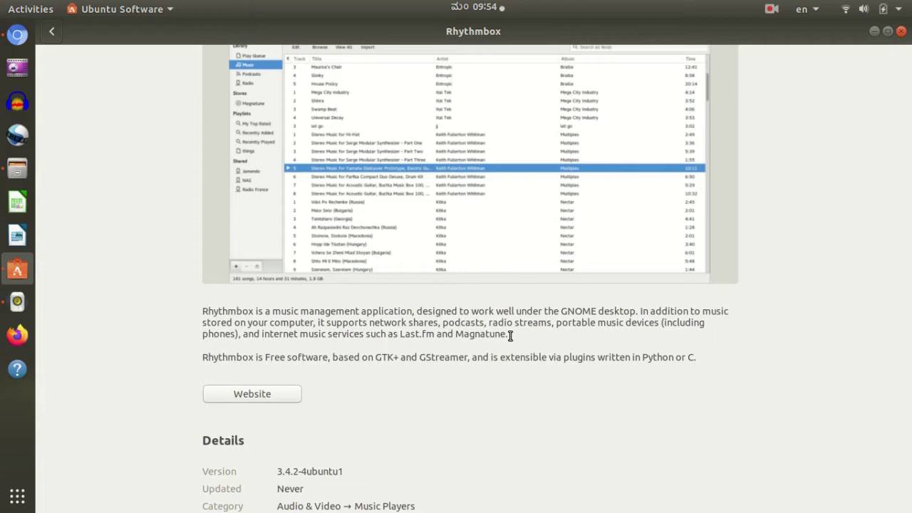
scroll(506, 332, up, 4)
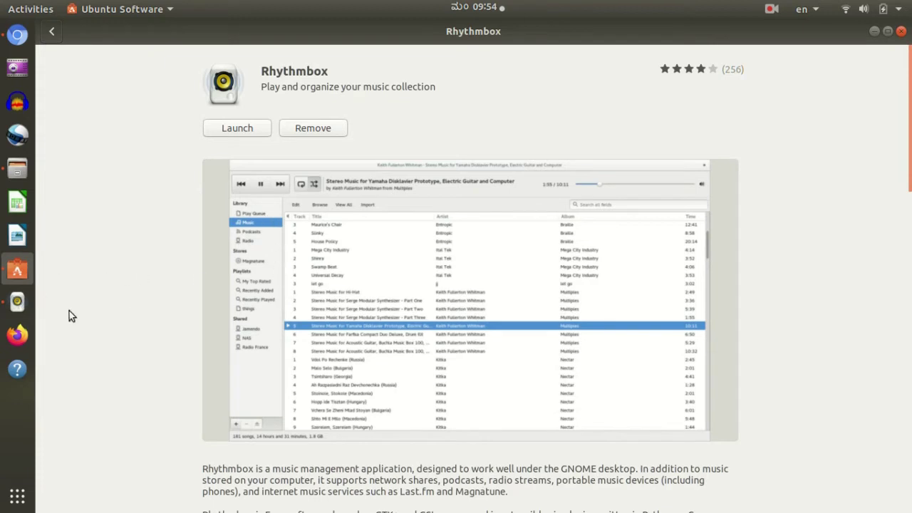
- Bring up the Rhythmbox window, and close both Rhythmbox and Ubuntu Software
click(15, 304)
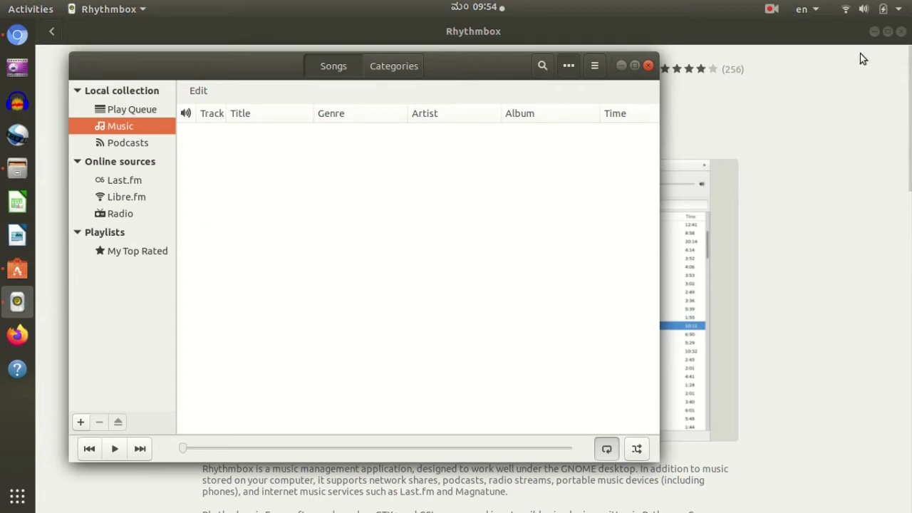
click(870, 30)
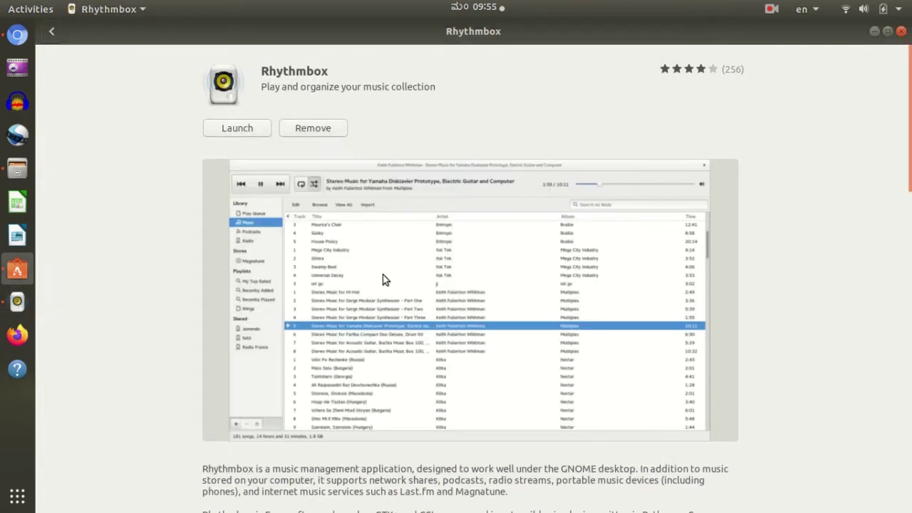
key(alt+F4)
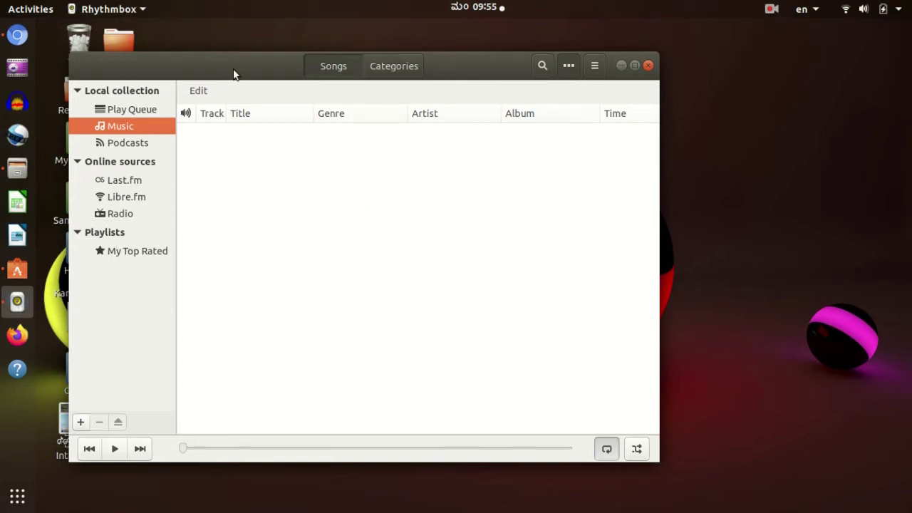
drag(234, 73, 257, 75)
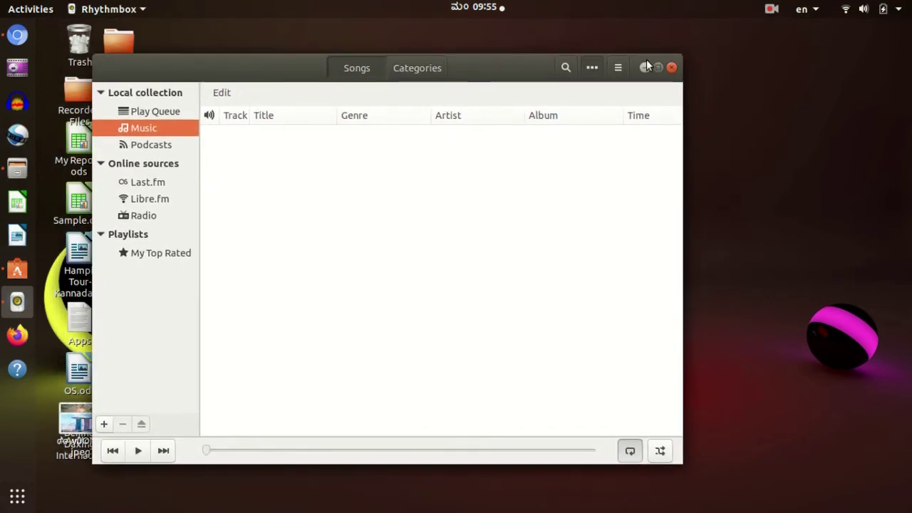
click(671, 68)
click(17, 269)
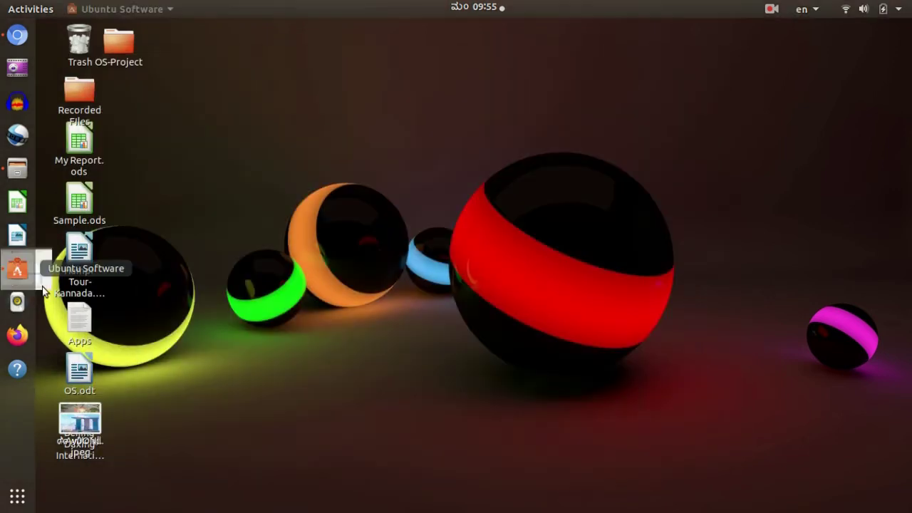
click(901, 31)
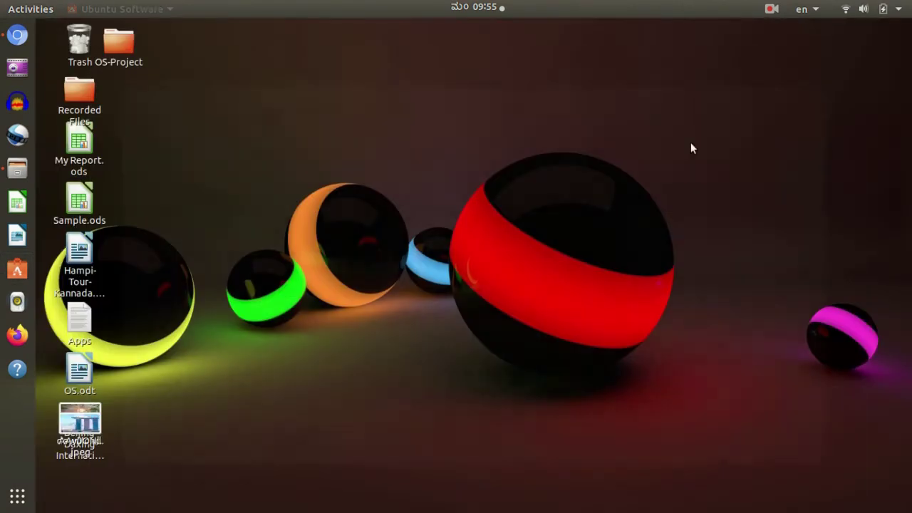
- Launch Rhythmbox, and in Files select all the MP3 files in OS-Project's Rhythm Box folder
click(24, 309)
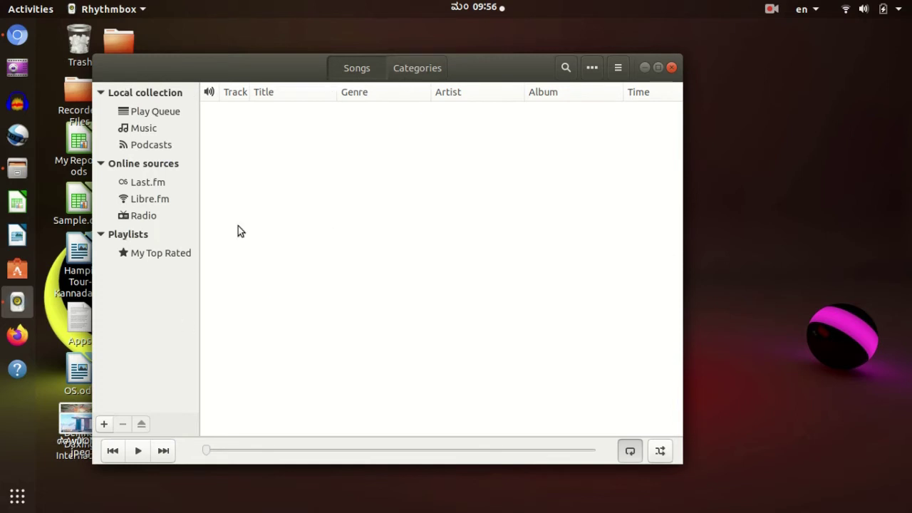
click(23, 171)
click(281, 171)
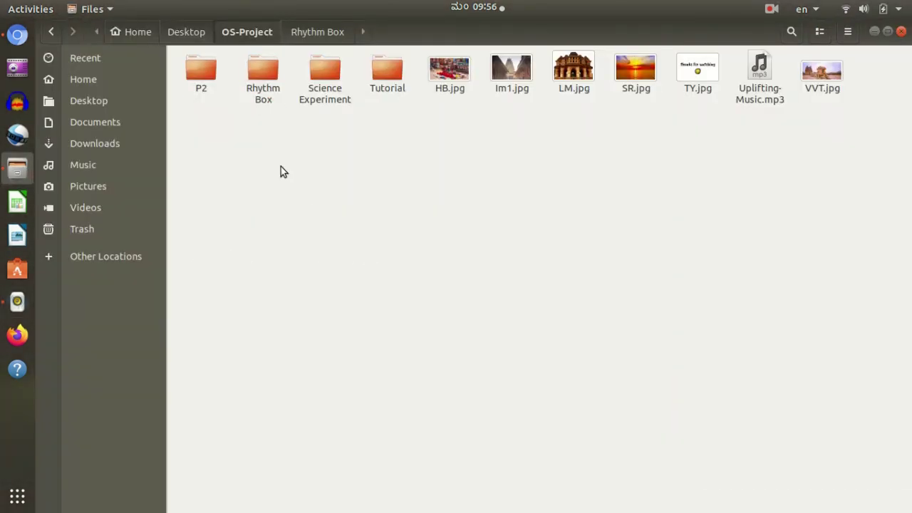
double_click(258, 82)
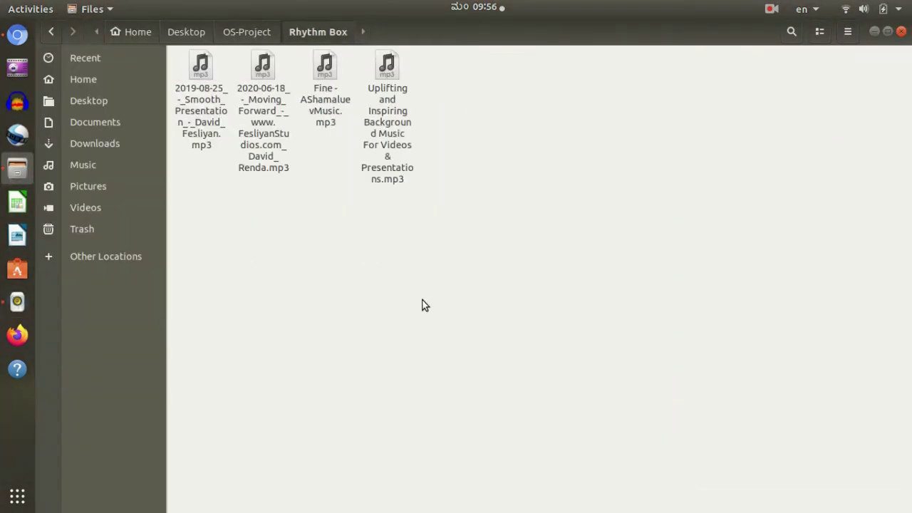
key(ctrl+a)
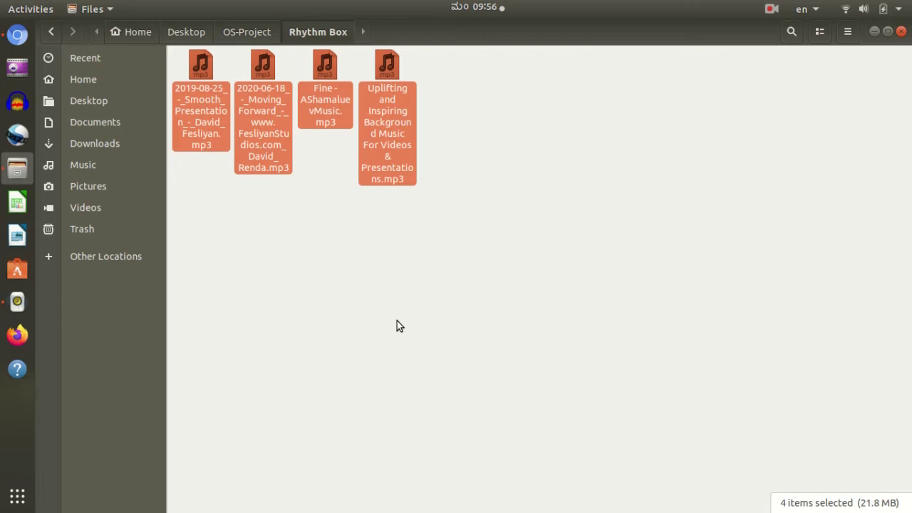
- Switch to Rhythmbox and look through the Play Queue, Music and Podcasts sources of the local collection
click(16, 303)
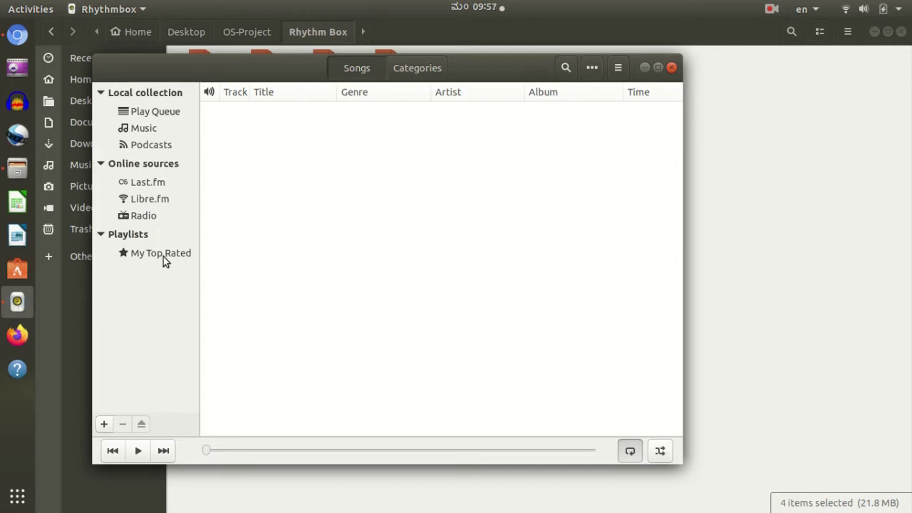
click(164, 114)
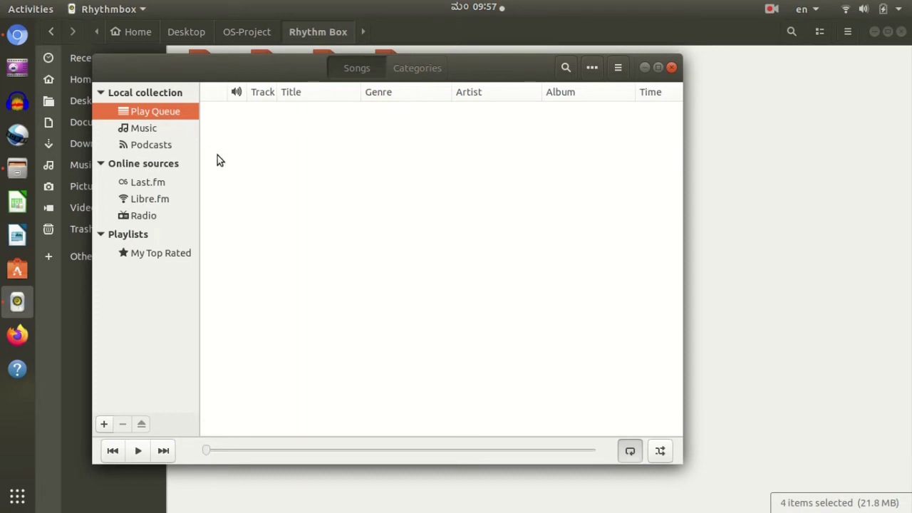
click(168, 131)
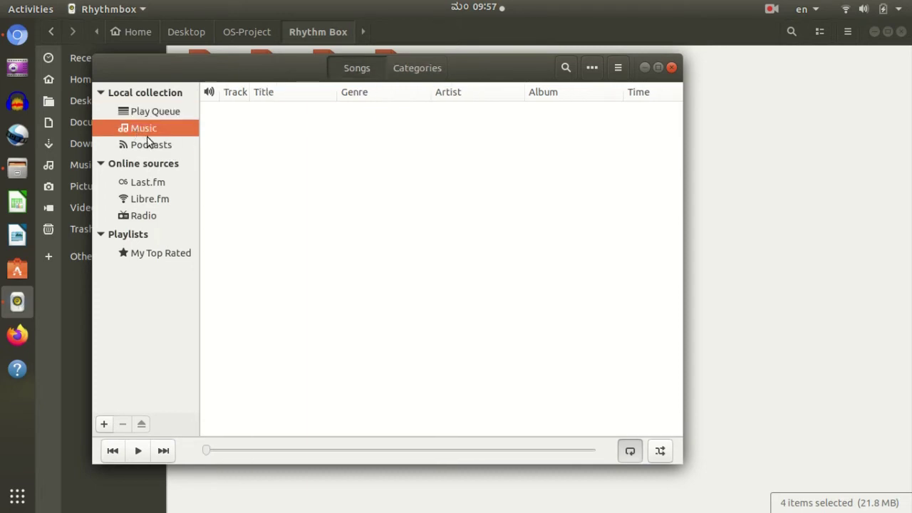
click(147, 145)
click(140, 131)
click(148, 146)
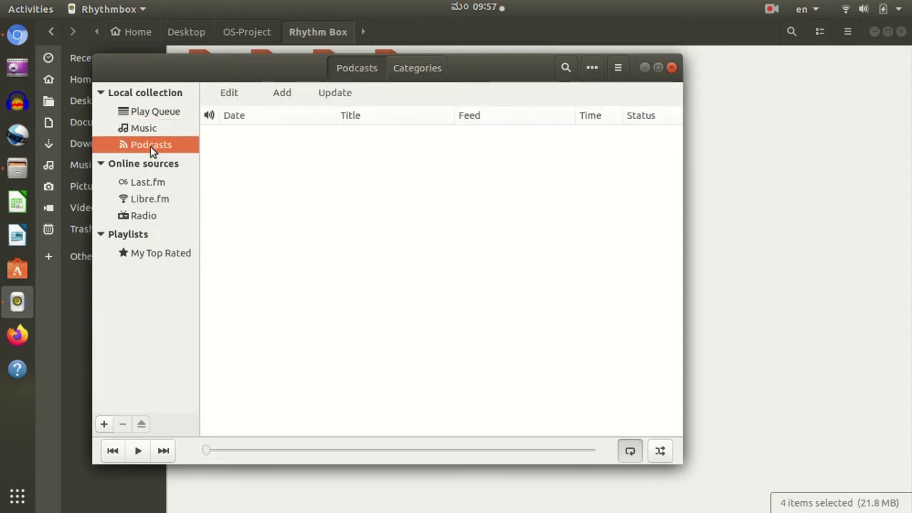
click(136, 132)
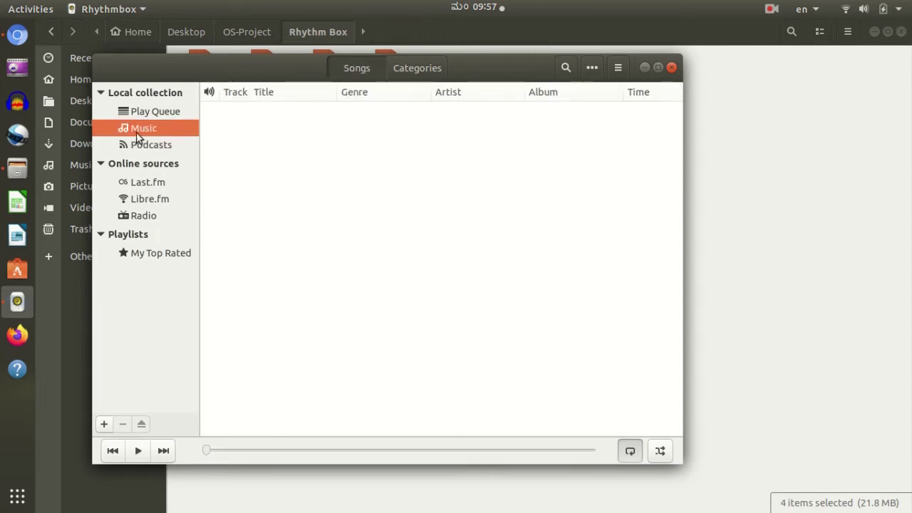
click(140, 143)
- Add the four selected MP3 files from the Files window to Rhythmbox's Music library
click(141, 131)
key(alt+Tab)
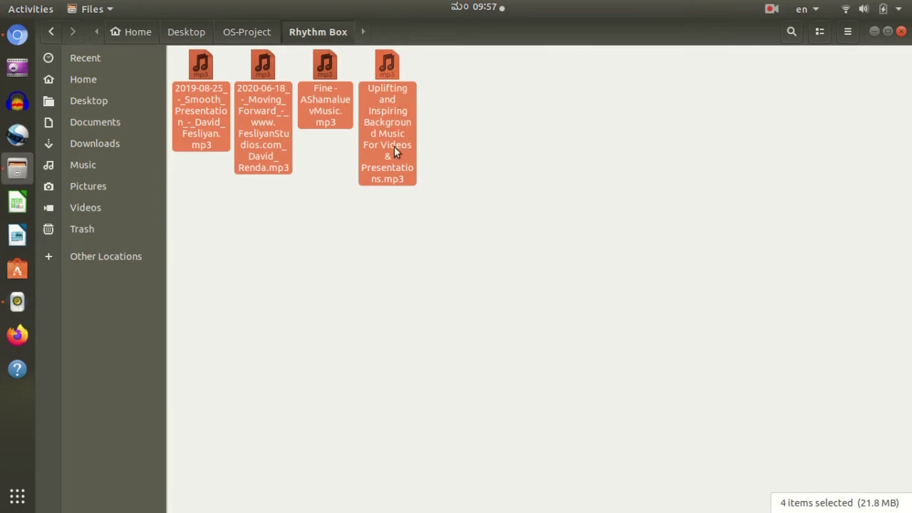
drag(390, 144, 385, 252)
key(alt+Tab)
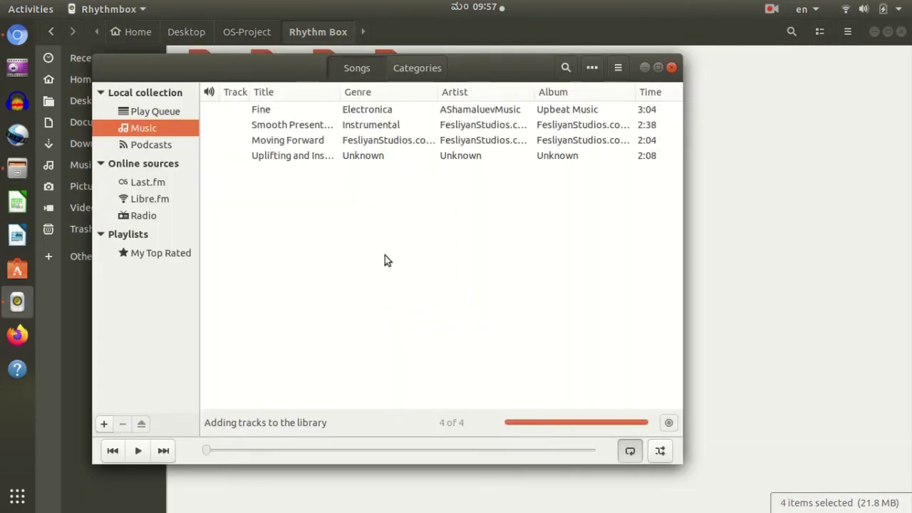
- Add C1.mp3, C2.mp3, EV1.mp3, EV2.mp3, EV3.mp3 and F.mp3 from OS-Project's Science Experiment folder to Rhythmbox's Music library
click(17, 169)
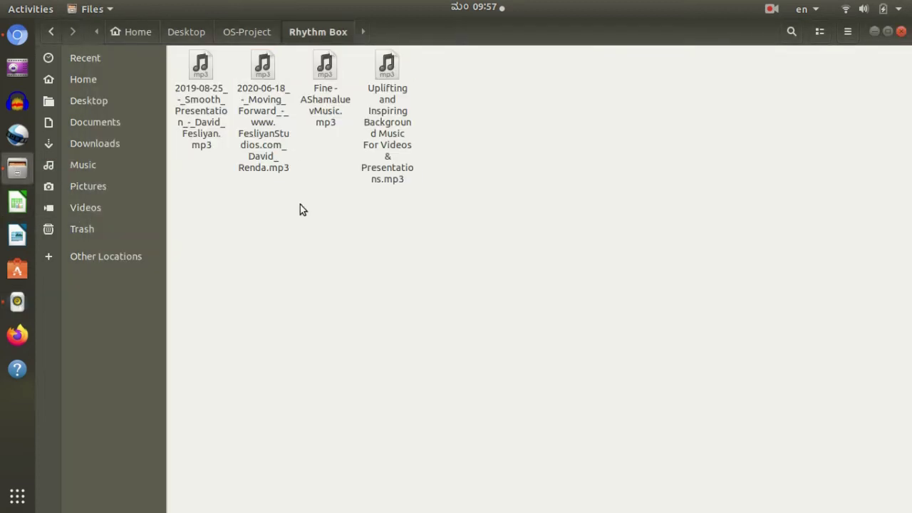
key(alt+Up)
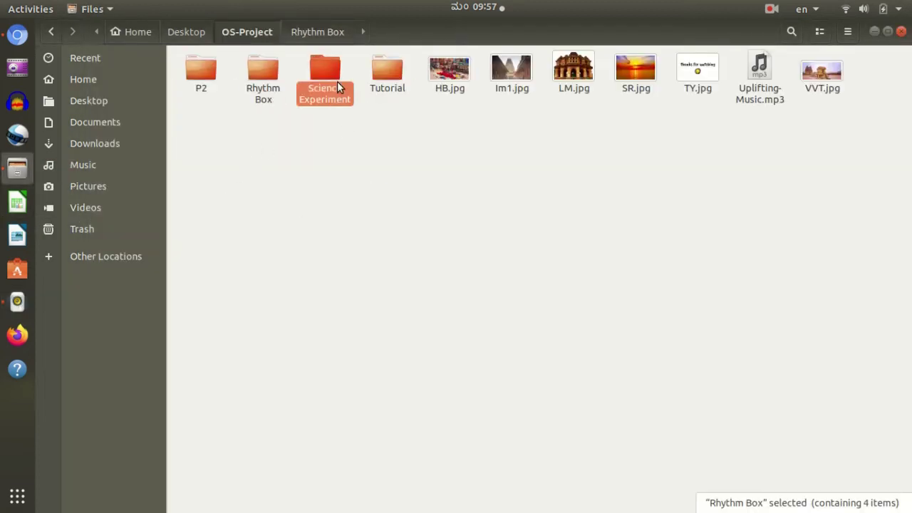
double_click(337, 84)
click(201, 88)
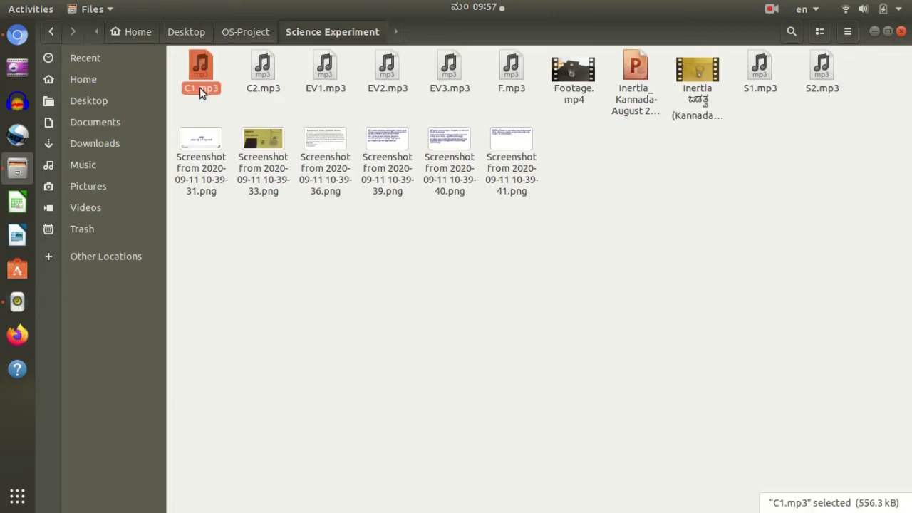
key(shift+Right)
key(shift+Right)
key(shift+Right)
key(shift+Right)
key(shift+Right)
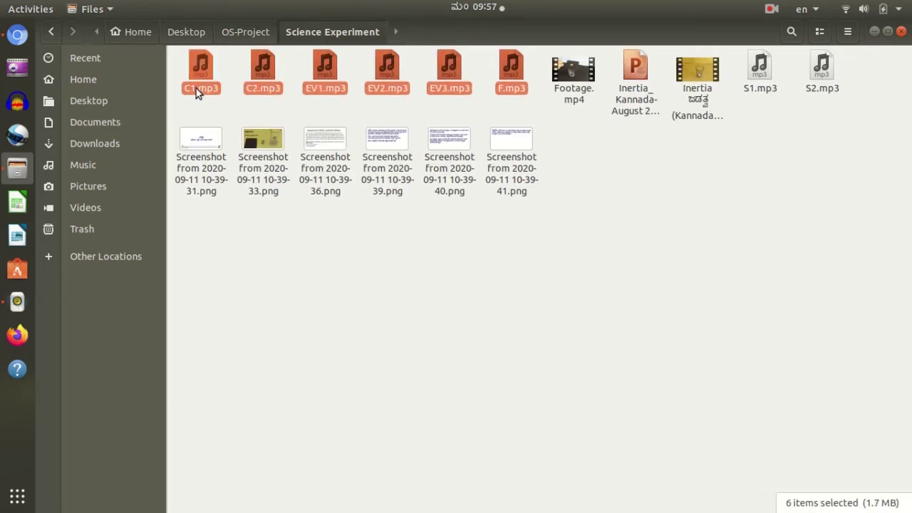
drag(196, 88, 320, 328)
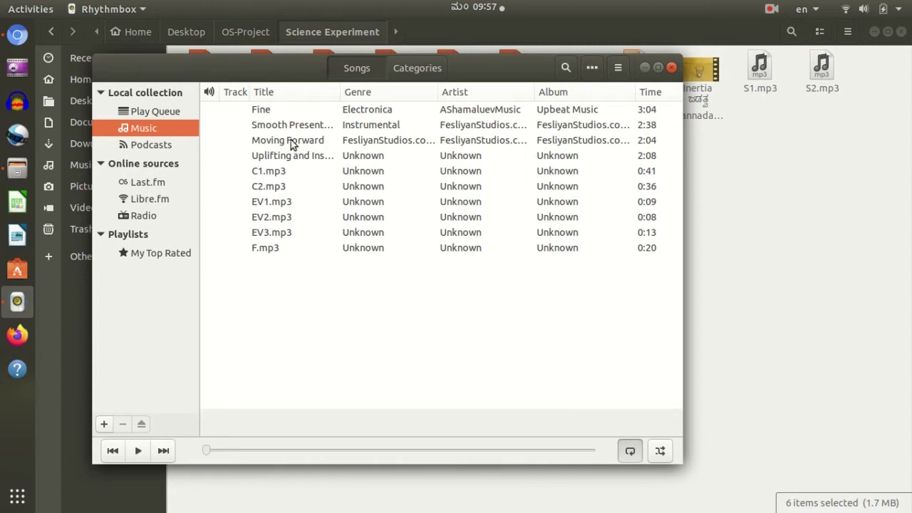
- Play the "Uplifting and Inspiring Background" track from the Music library
click(290, 111)
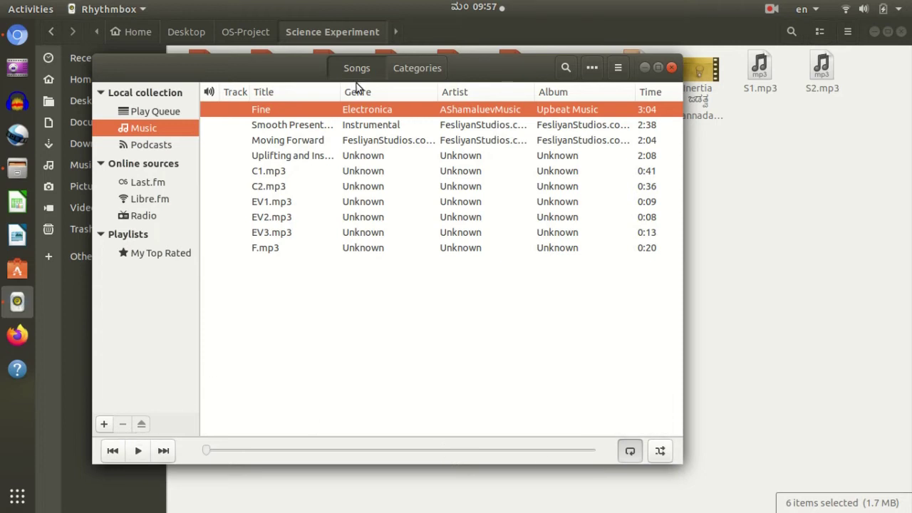
click(305, 128)
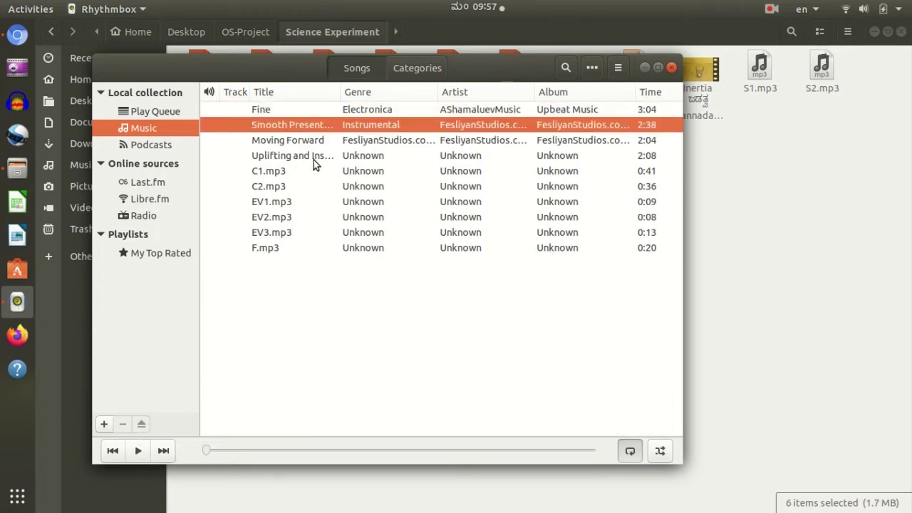
double_click(313, 159)
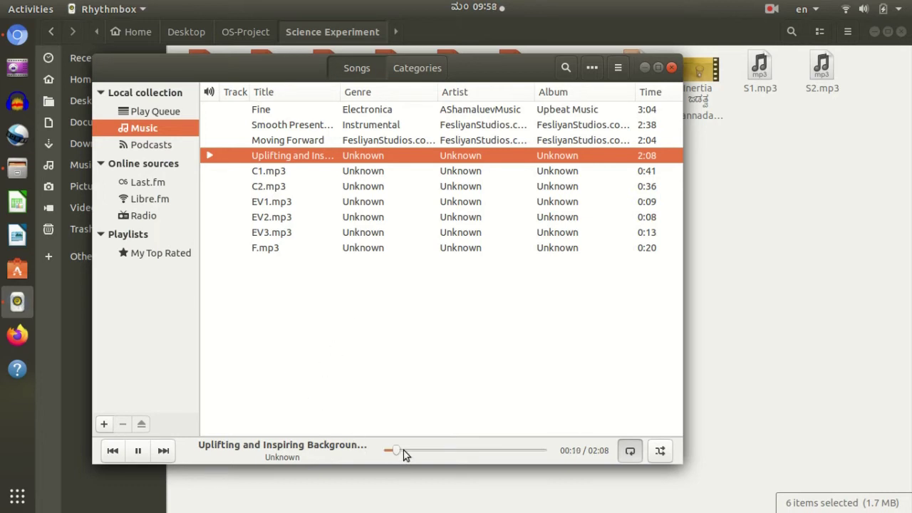
- Seek forward in the "Uplifting and Inspiring Background" track to about 0:27 and pause playback
click(404, 451)
click(416, 450)
click(140, 452)
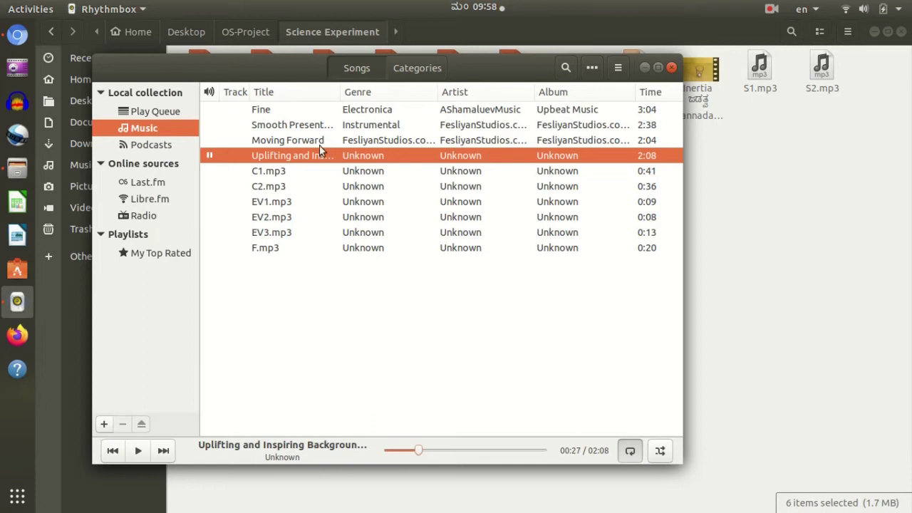
- Skip to C1.mp3 and pause it, and return to the previous track, "Uplifting and Inspiring Background", pausing it as well
click(163, 451)
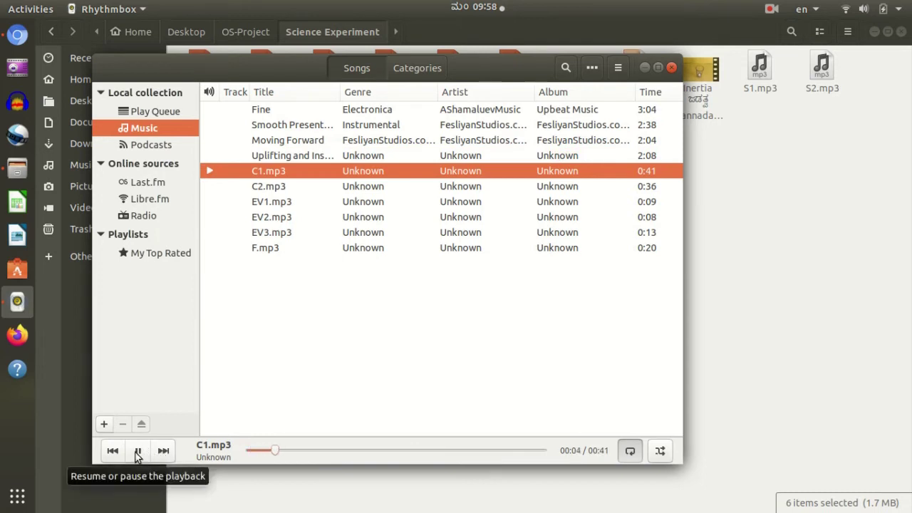
click(138, 452)
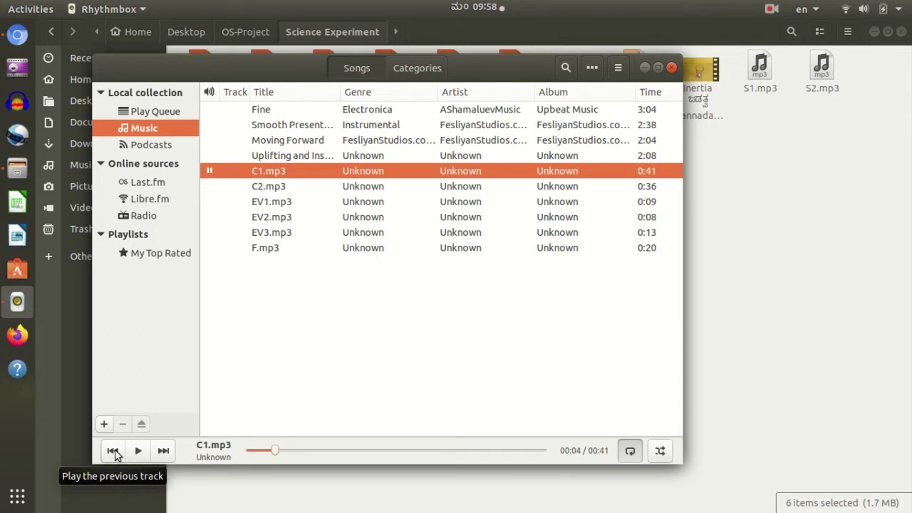
click(114, 452)
click(114, 452)
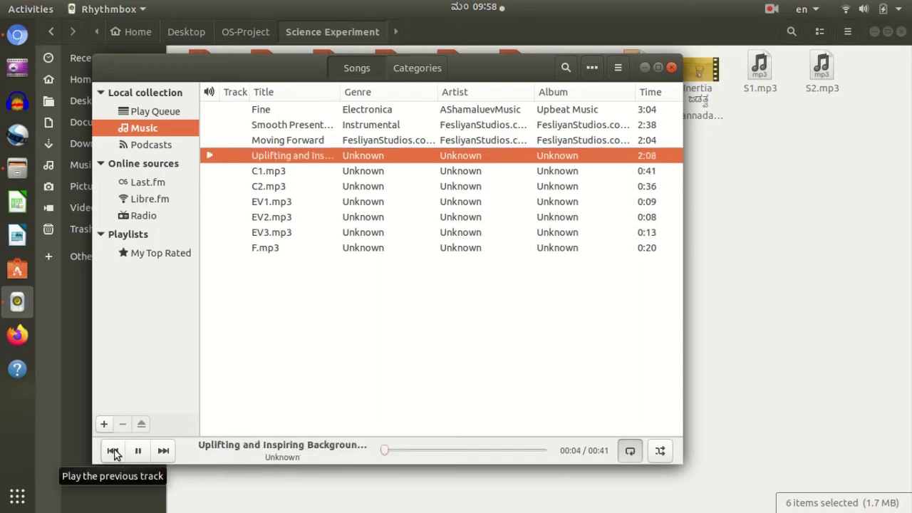
click(138, 451)
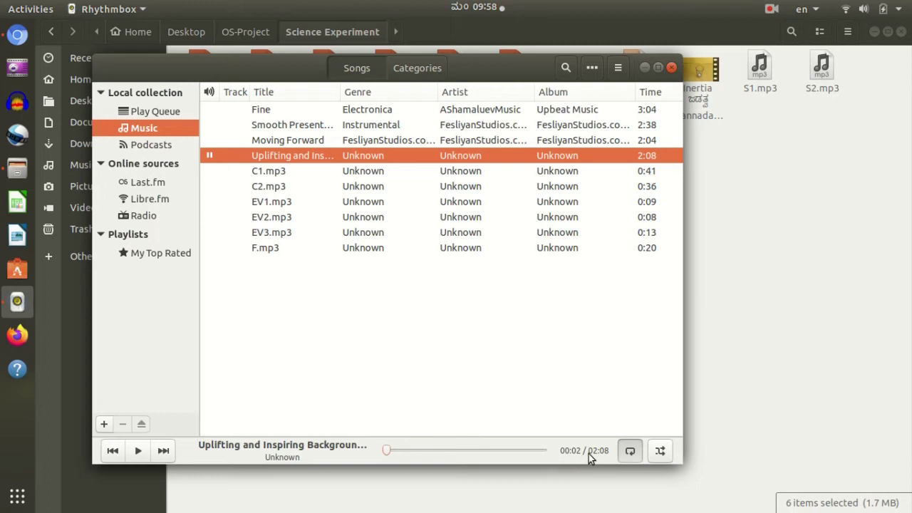
- Turn off repeat playback and highlight the first and last tracks of the list, Fine and F.mp3, ending on Fine
click(630, 451)
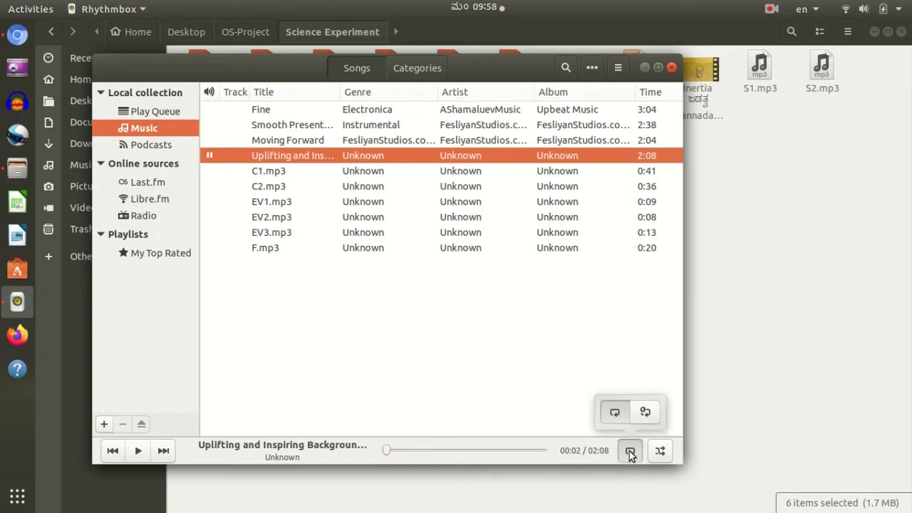
click(630, 453)
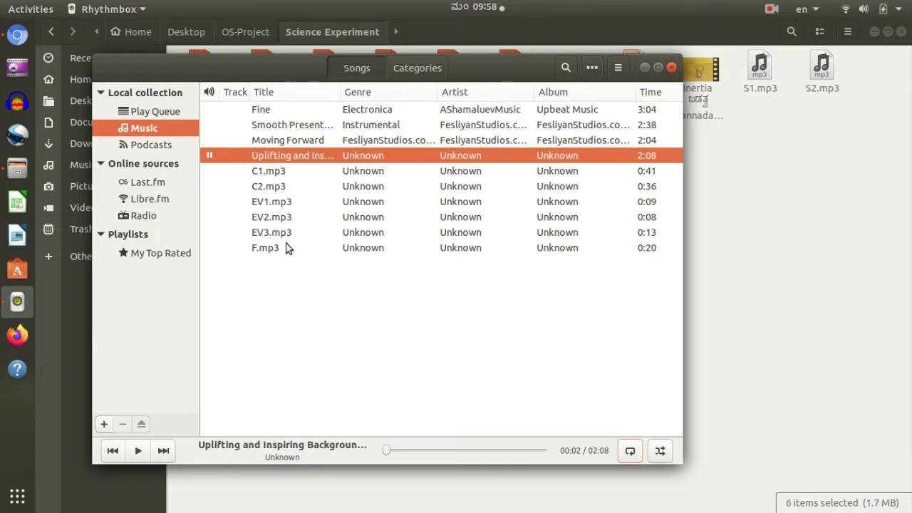
click(264, 110)
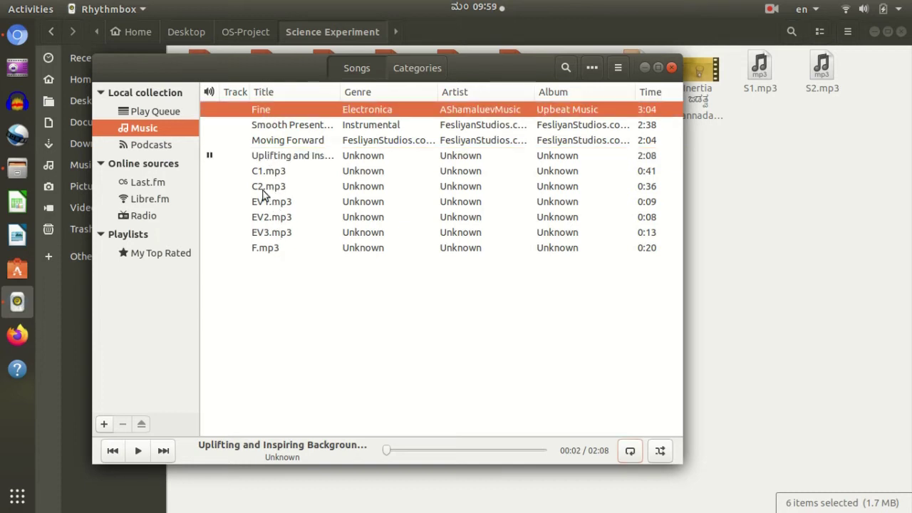
click(289, 251)
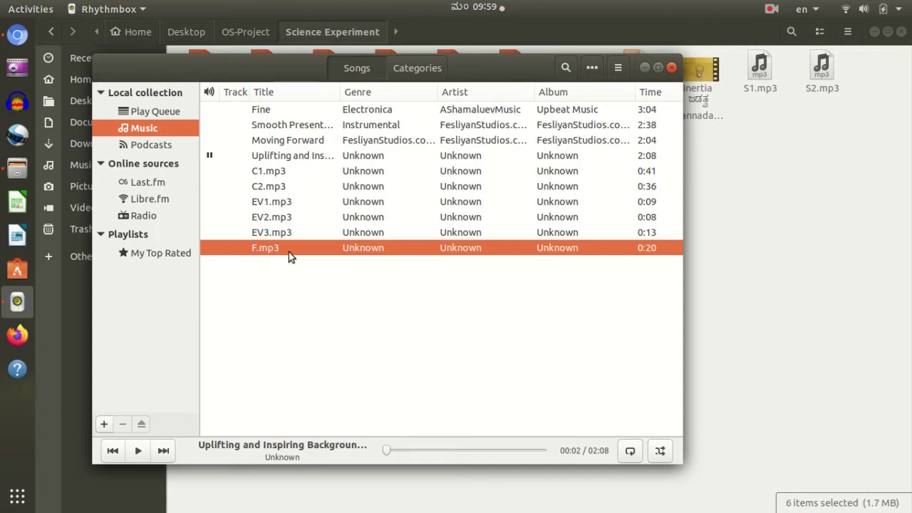
click(268, 111)
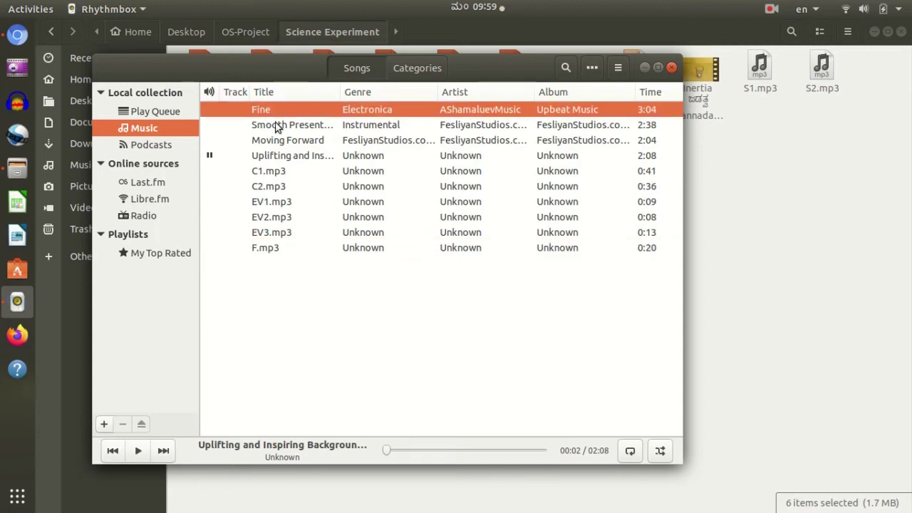
- Try out the single-track repeat mode and turn repeat playback off again
click(631, 455)
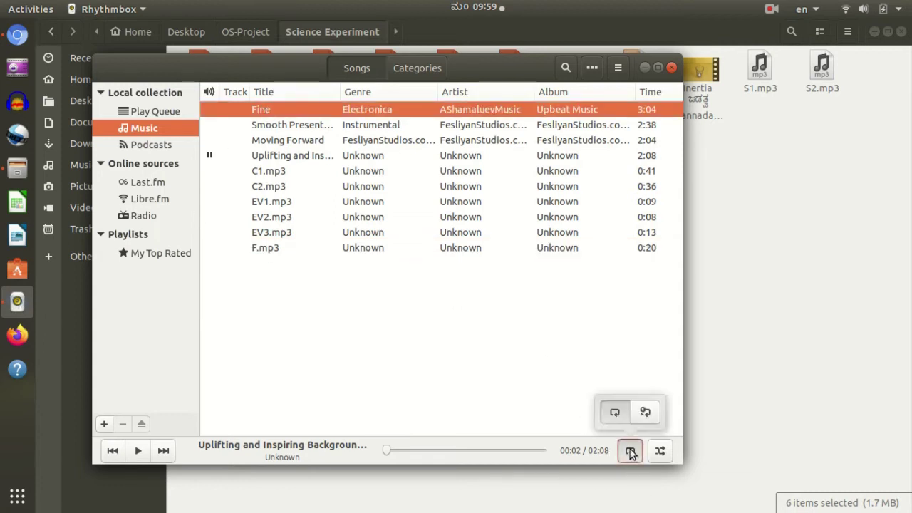
click(646, 413)
click(292, 163)
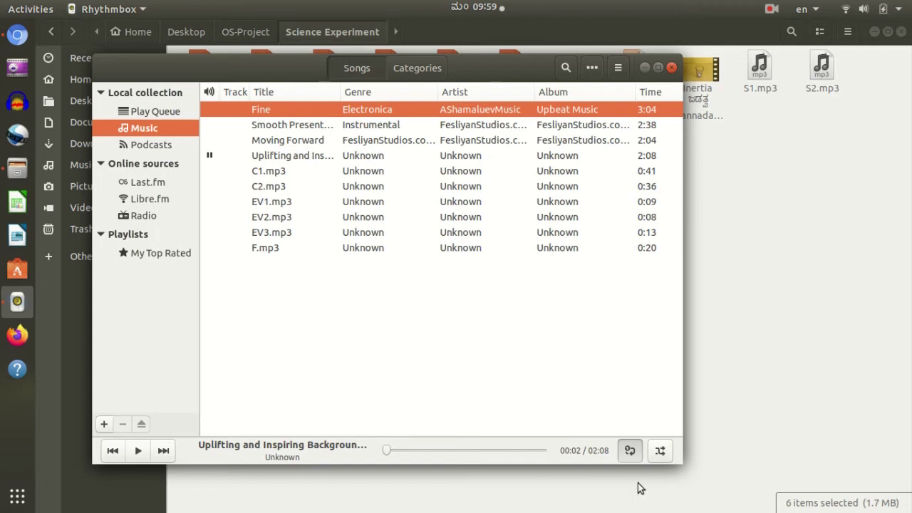
mouse_move(630, 450)
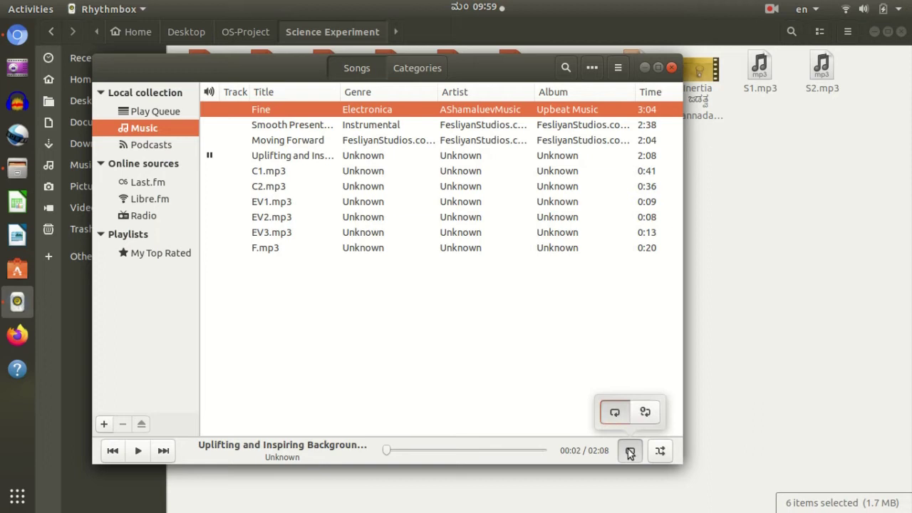
click(630, 452)
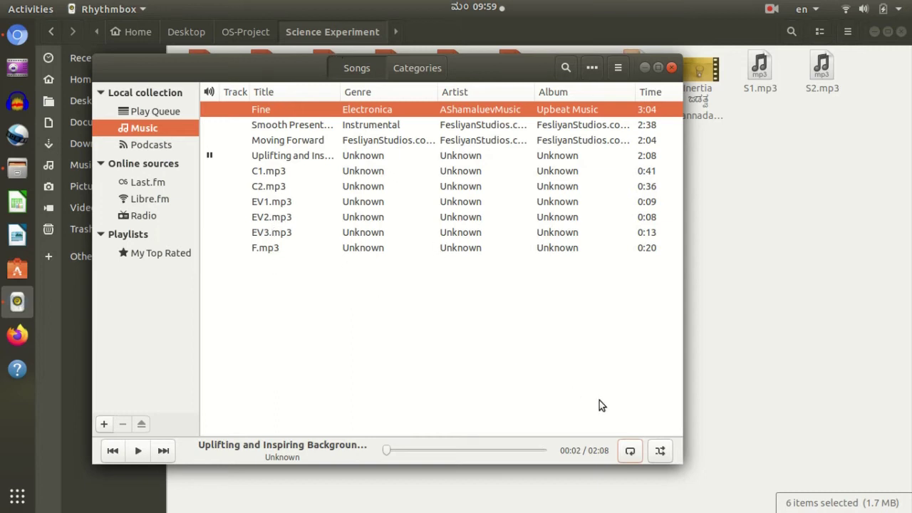
- Skip through three tracks with shuffle on, pause on Fine, and turn shuffle off again
click(660, 452)
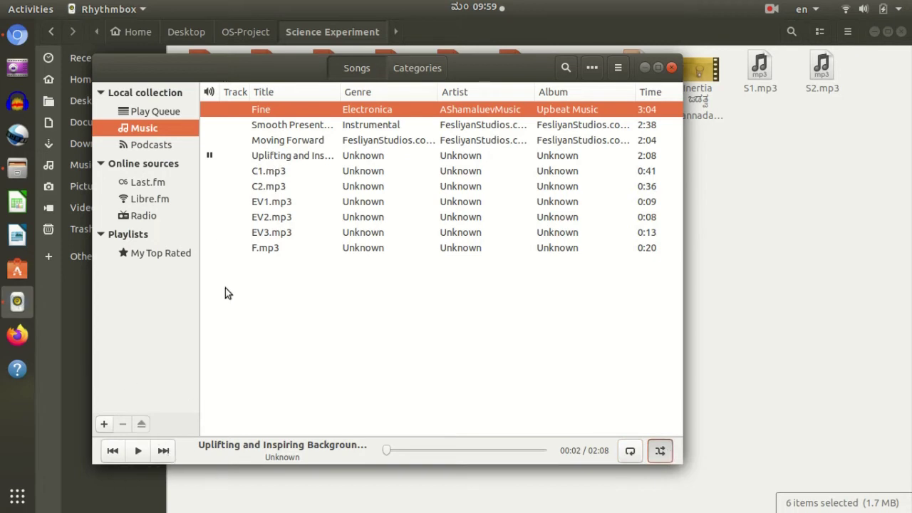
click(164, 450)
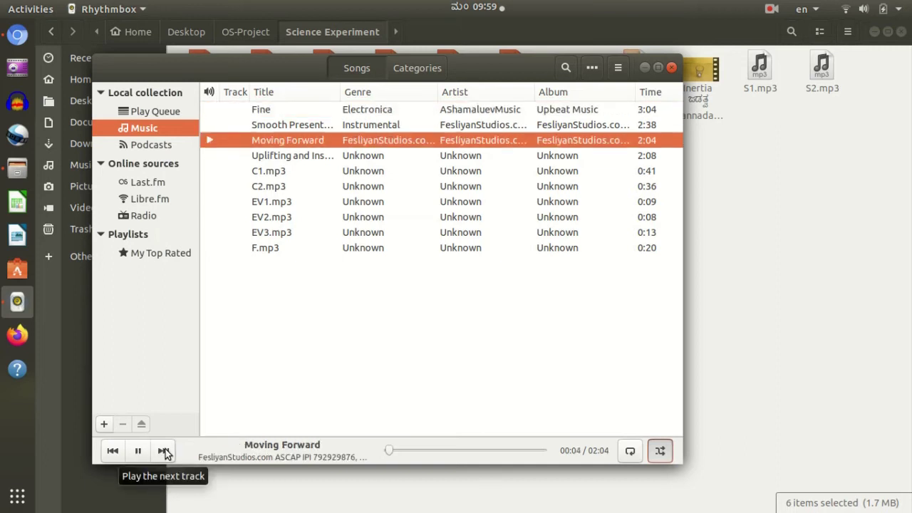
click(164, 451)
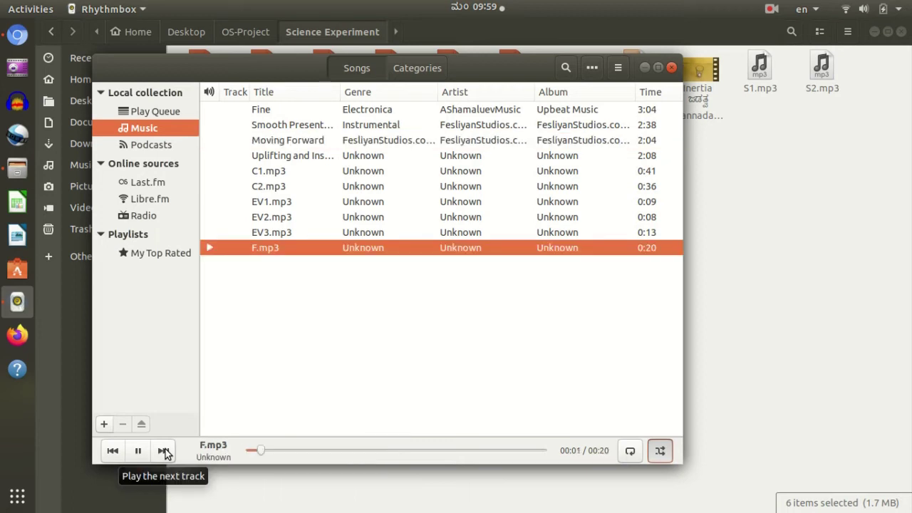
click(166, 449)
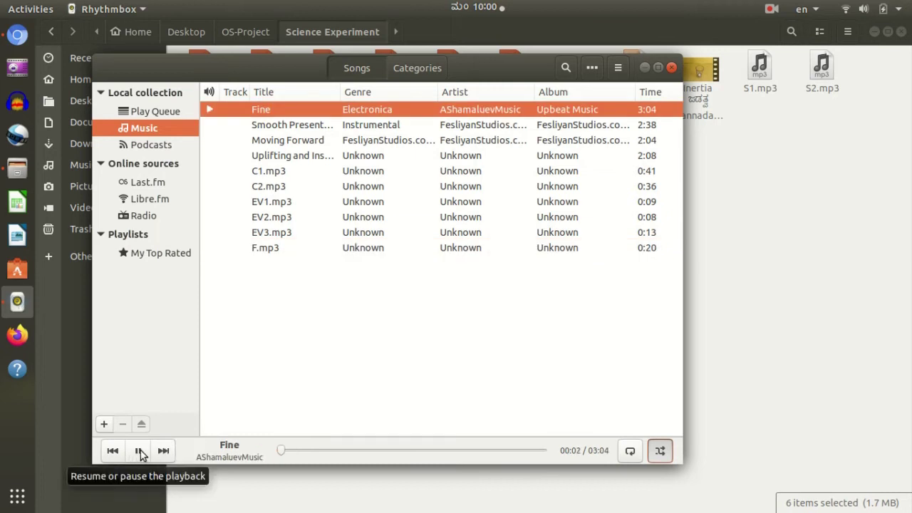
click(140, 450)
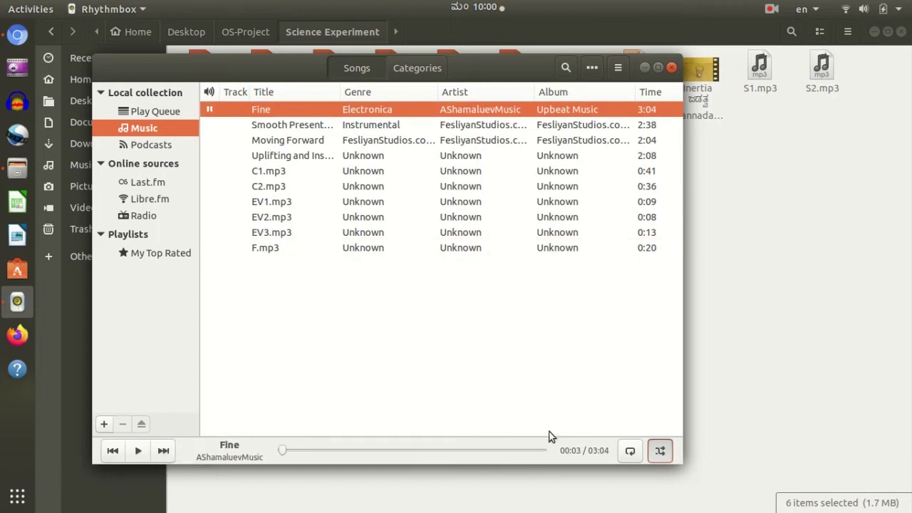
click(660, 453)
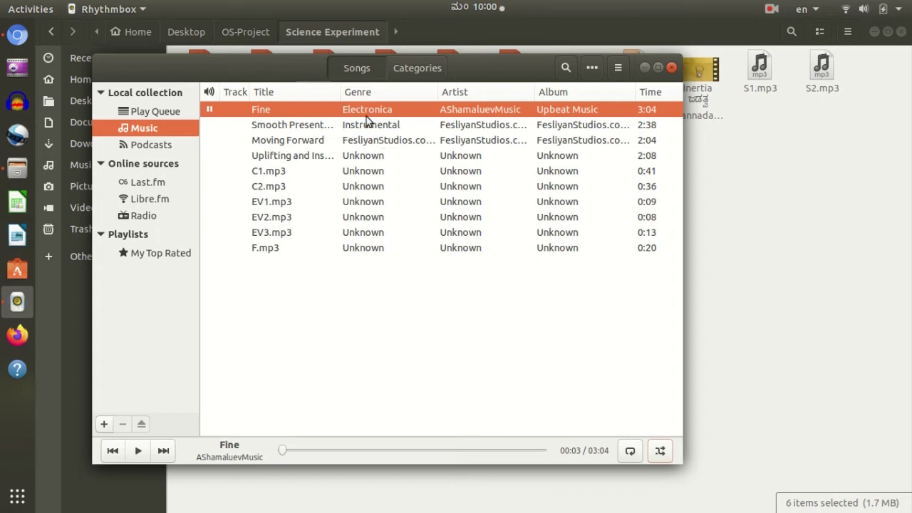
click(362, 161)
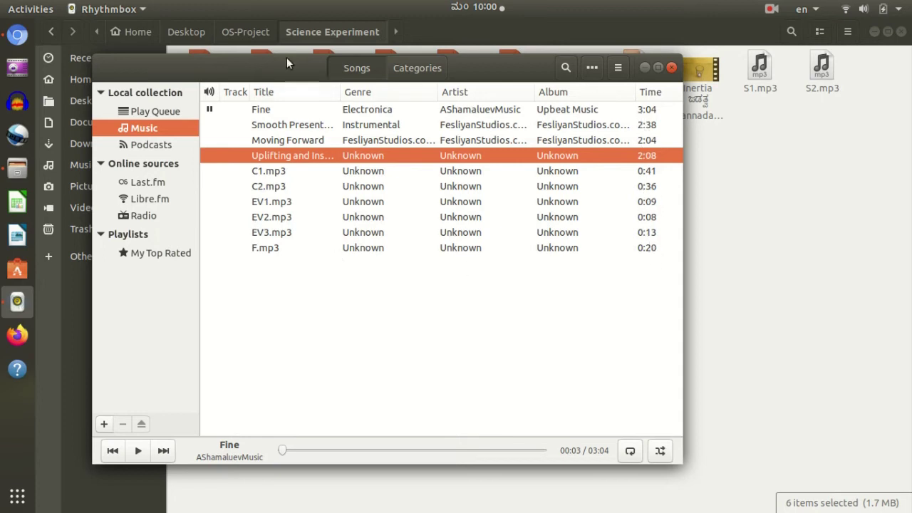
- Show the Music library by categories and filter the songs by each artist in turn, finishing with all artists
click(416, 66)
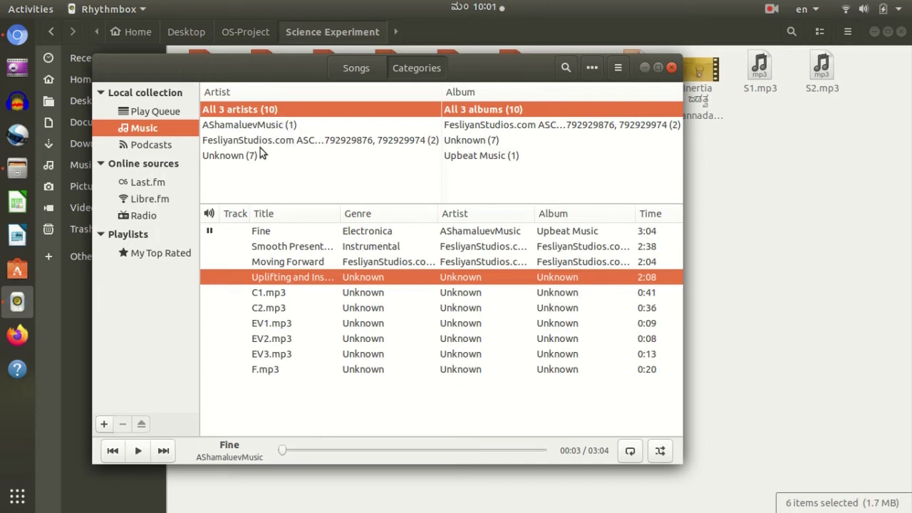
click(251, 126)
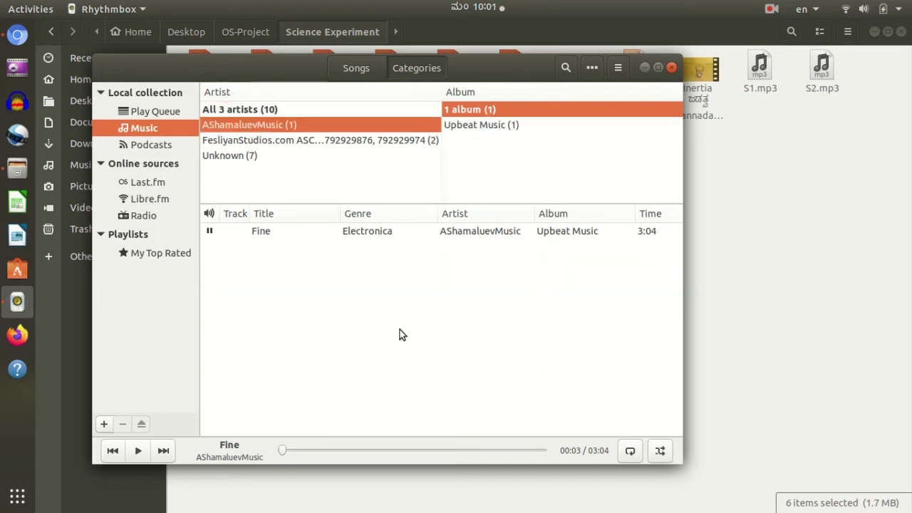
click(284, 143)
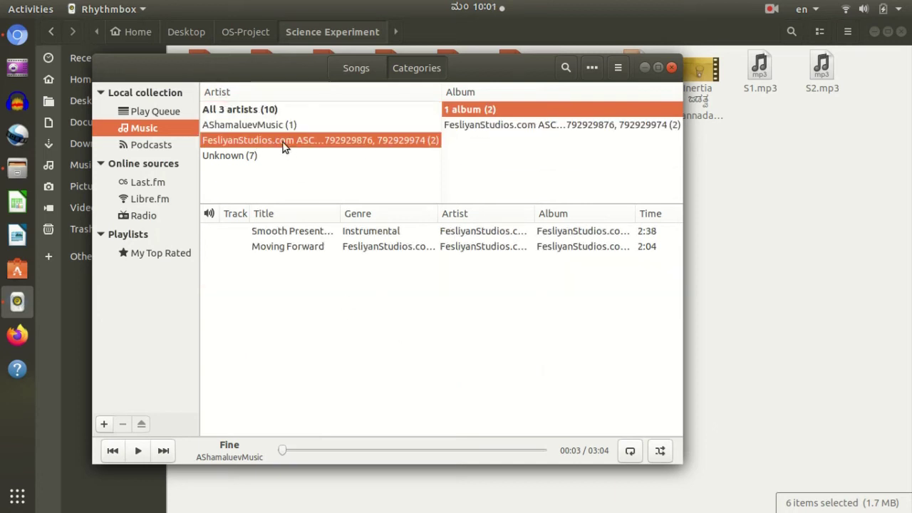
click(236, 156)
click(241, 111)
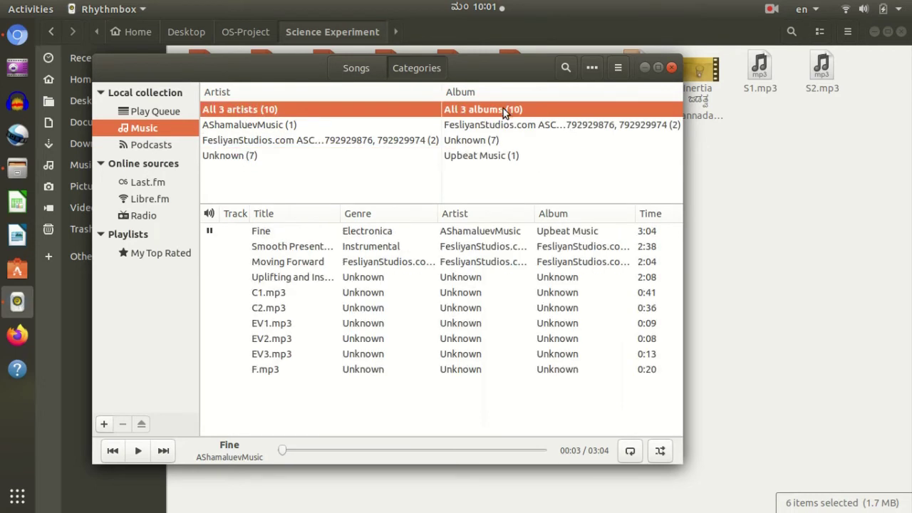
click(278, 124)
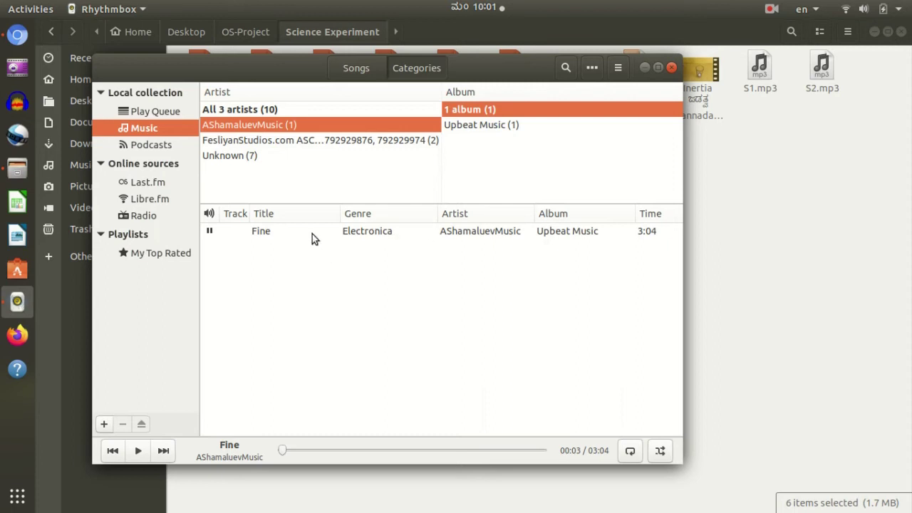
click(250, 142)
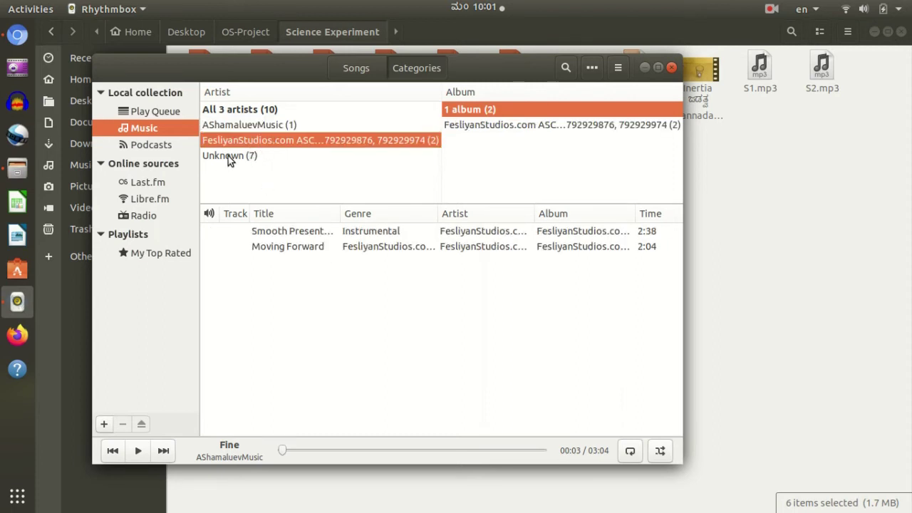
click(228, 156)
click(238, 109)
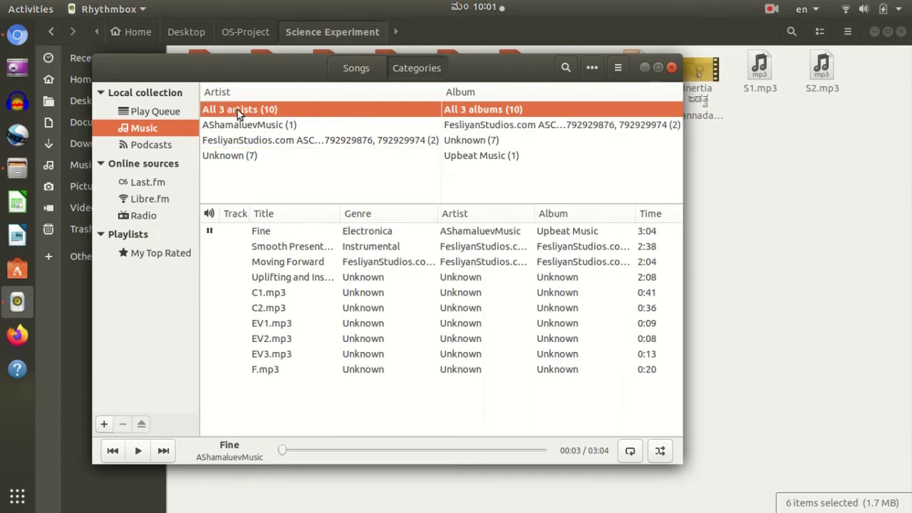
- Filter the songs by the FesliyanStudios.com, Unknown and Upbeat Music albums in turn, finishing with all albums
click(500, 126)
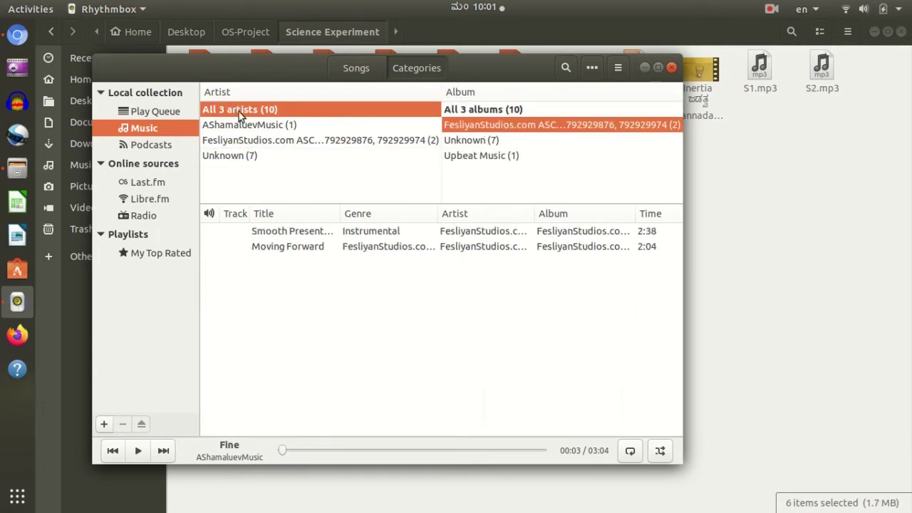
click(485, 142)
click(489, 154)
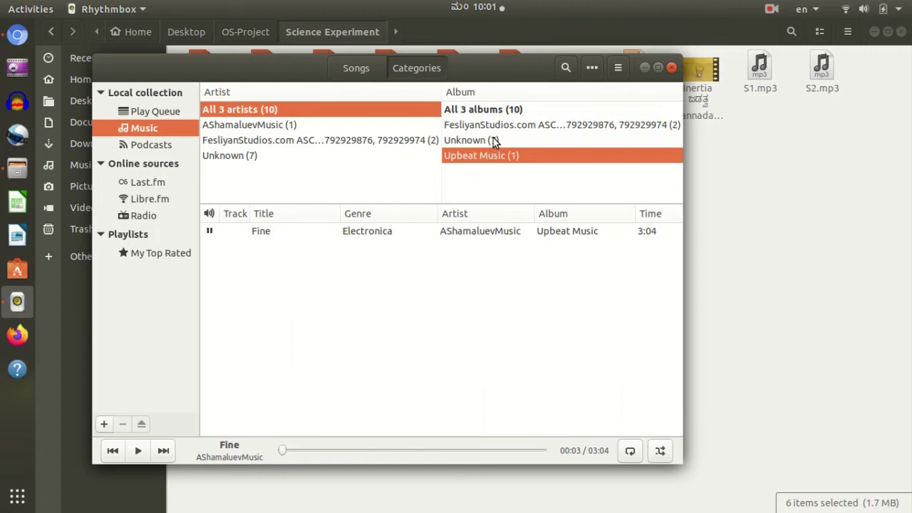
click(502, 124)
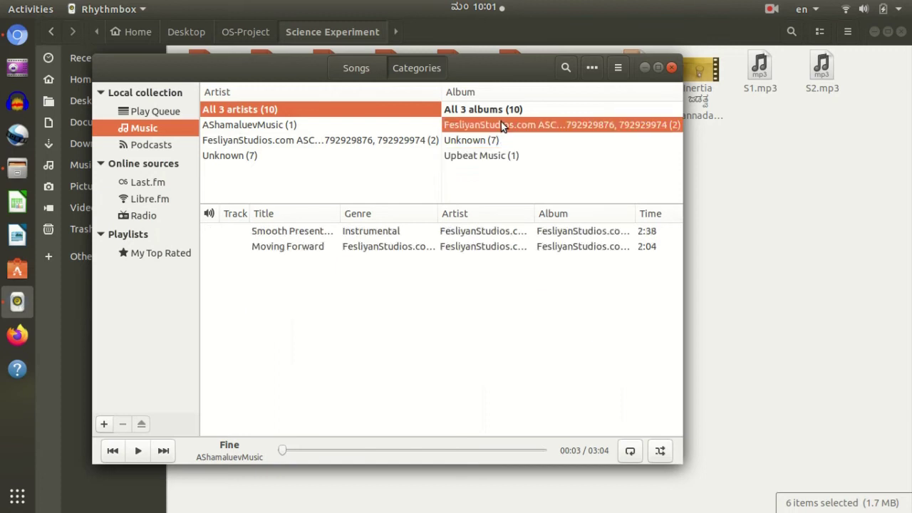
click(489, 111)
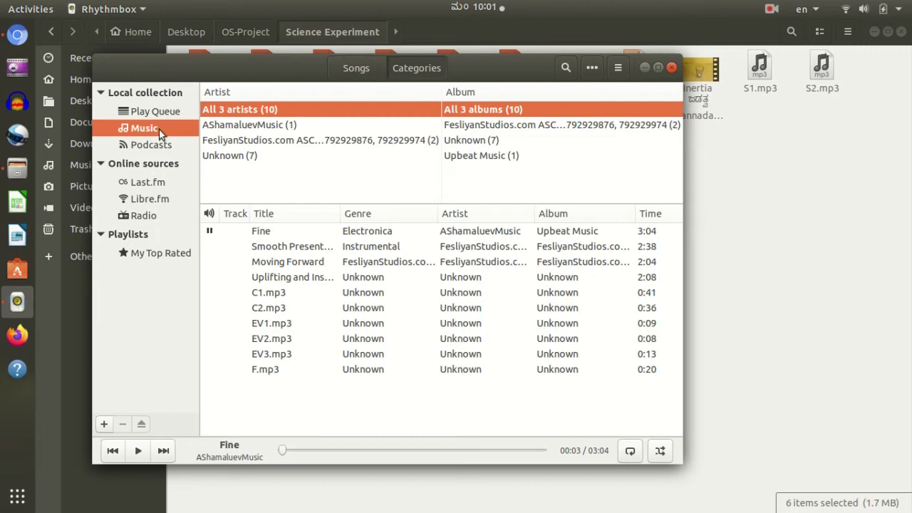
- Look through the Podcasts source and the Last.fm, Libre.fm and Radio online sources
click(147, 148)
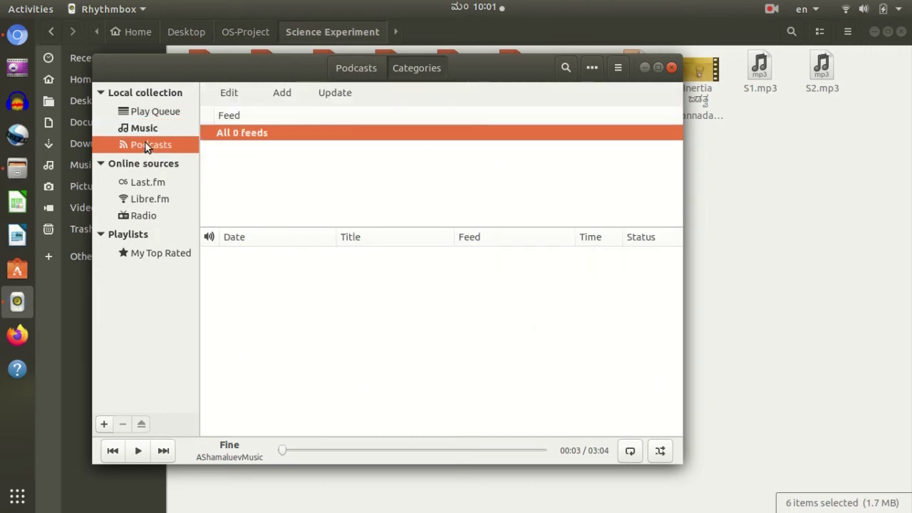
click(149, 184)
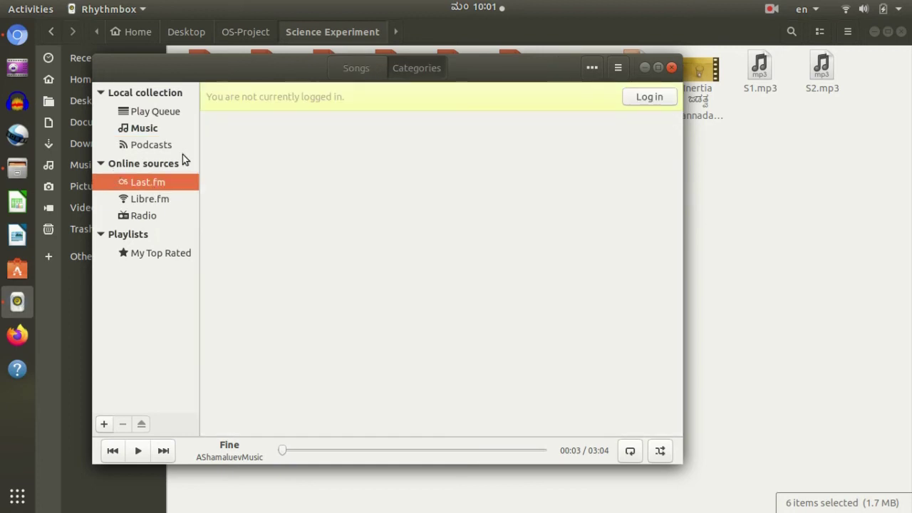
click(143, 201)
click(143, 218)
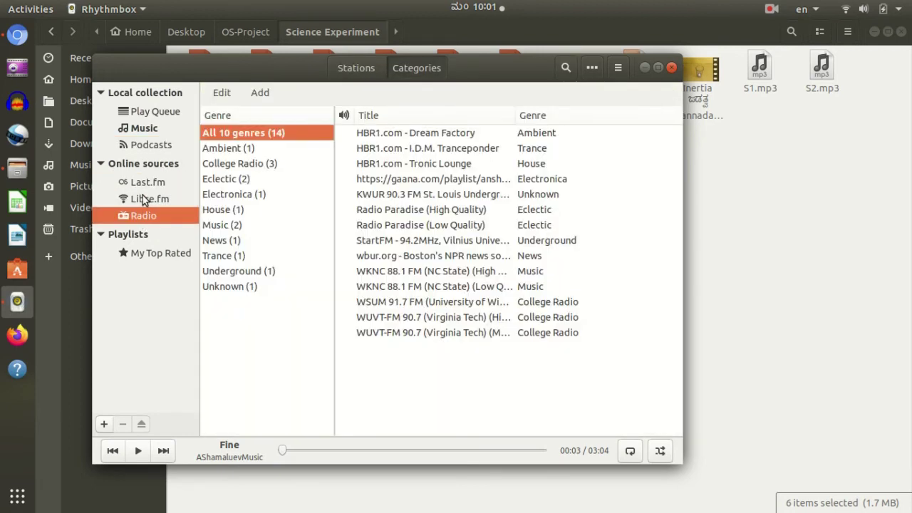
- Start the Last.fm login, open the Last.fm home page in the browser to view its recommendations, and dismiss the keyring password prompt
click(142, 184)
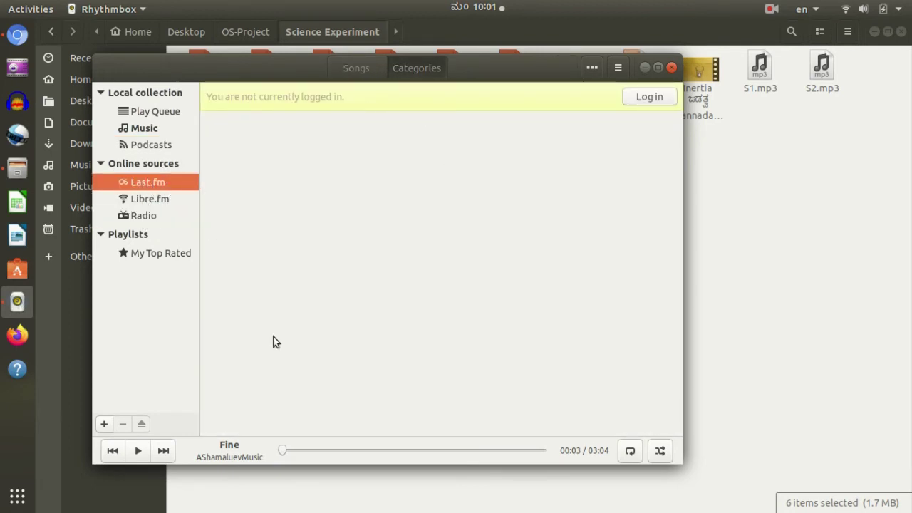
click(654, 97)
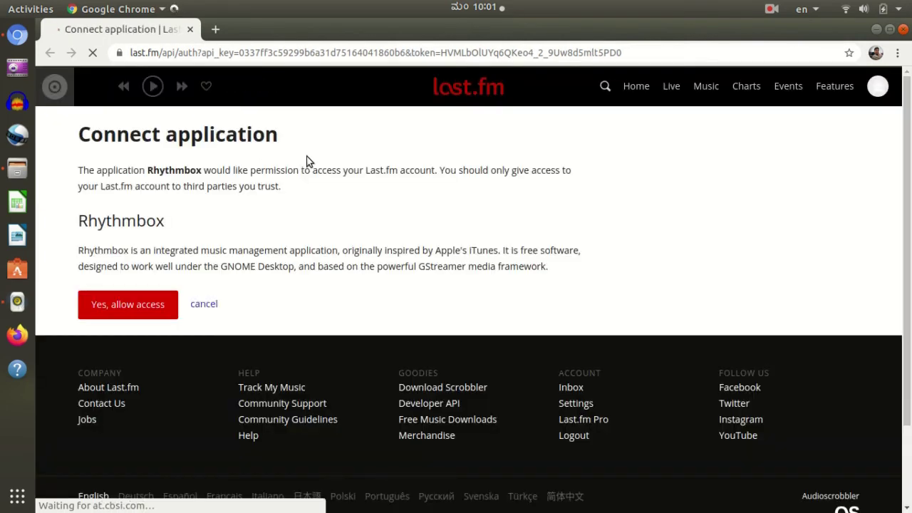
click(635, 86)
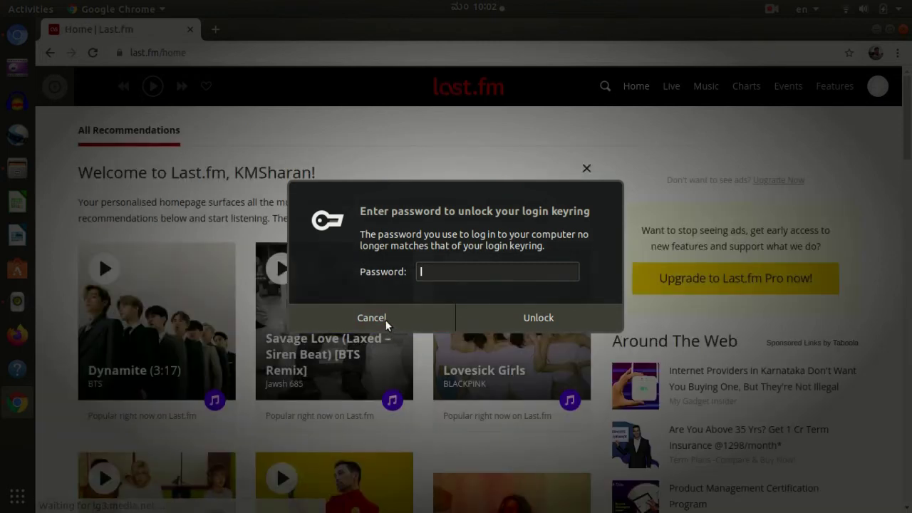
click(386, 325)
scroll(363, 266, down, 5)
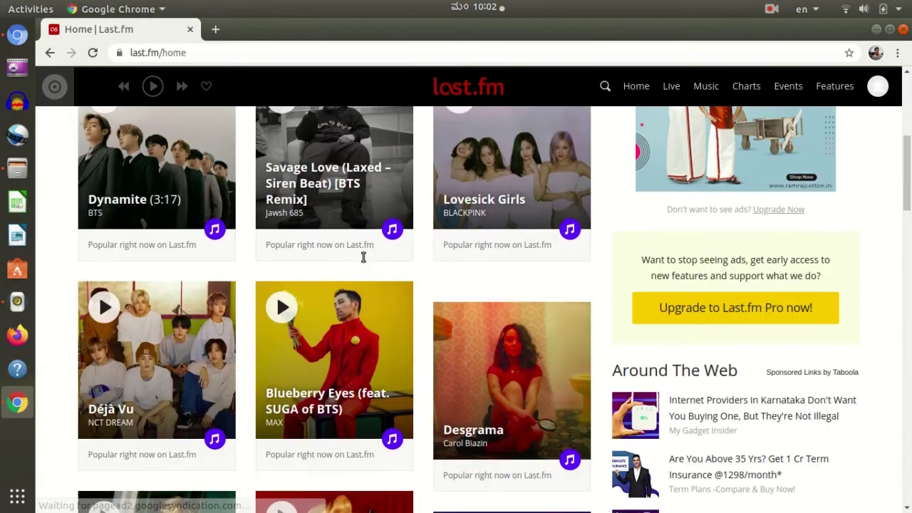
scroll(362, 258, up, 3)
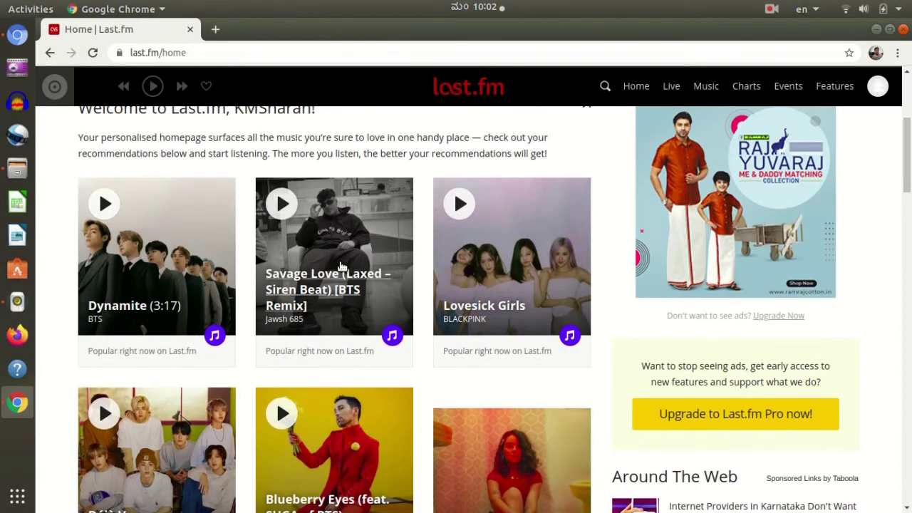
- Try to play Savage Love from the Last.fm recommendations, play WAP by Cardi B instead, and close its video
click(398, 333)
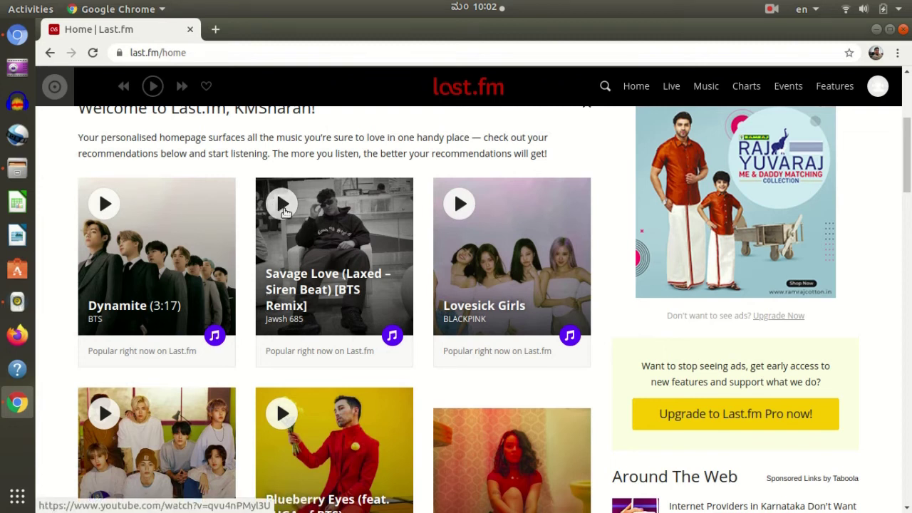
scroll(389, 323, down, 3)
scroll(389, 323, down, 5)
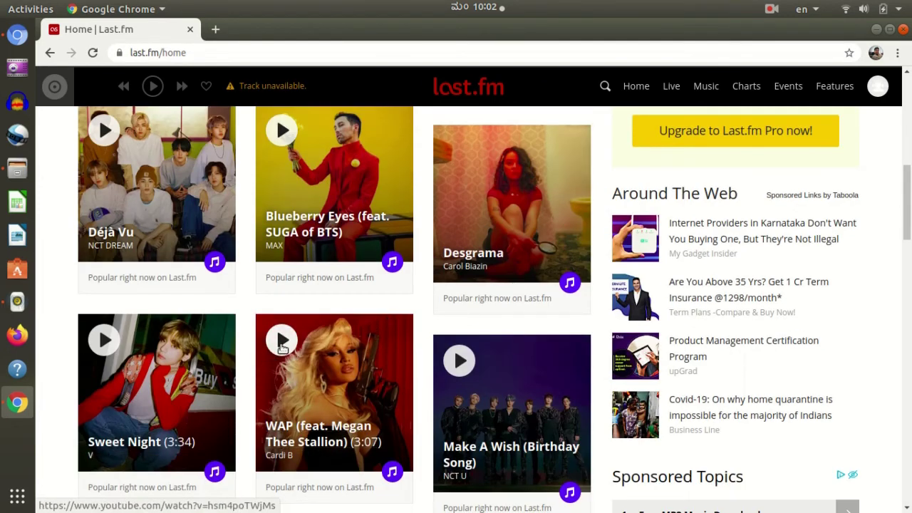
click(323, 378)
scroll(323, 378, up, 5)
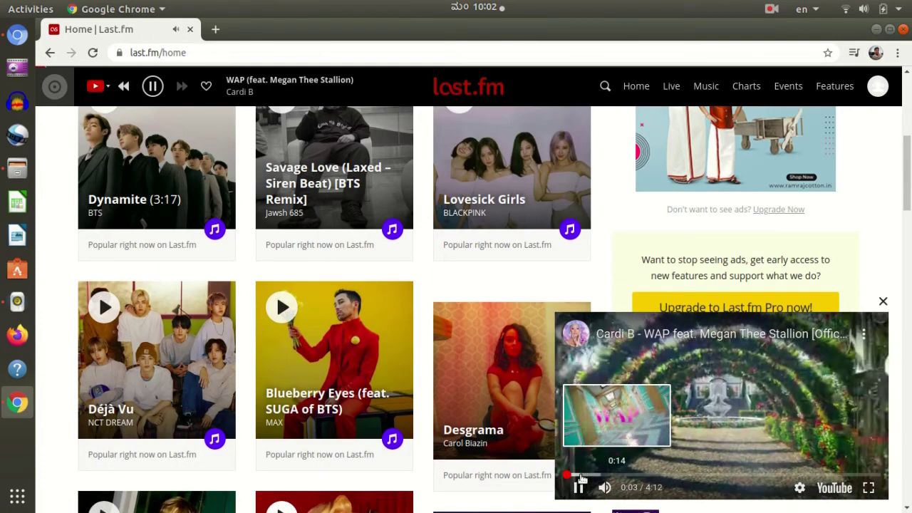
key(Escape)
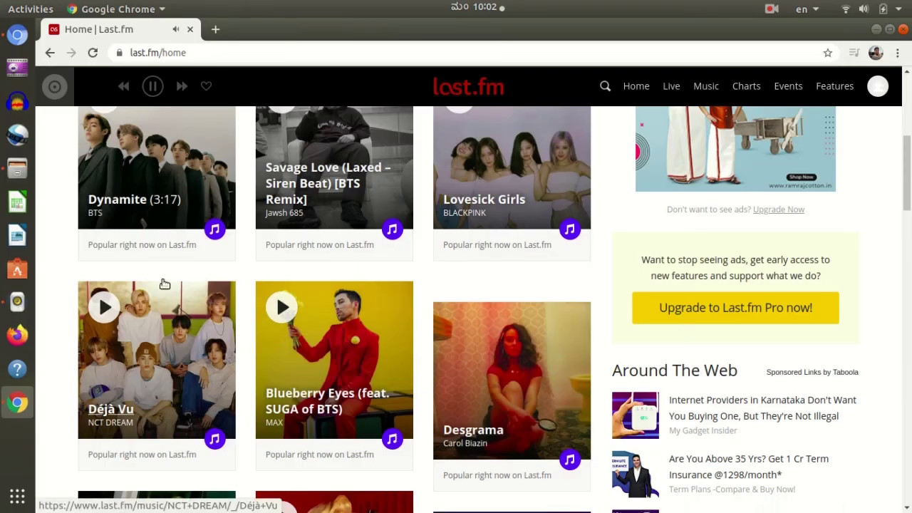
- Play Déjà Vu by NCT DREAM from the recommendations, close its video, and close the browser to return to Rhythmbox
click(105, 307)
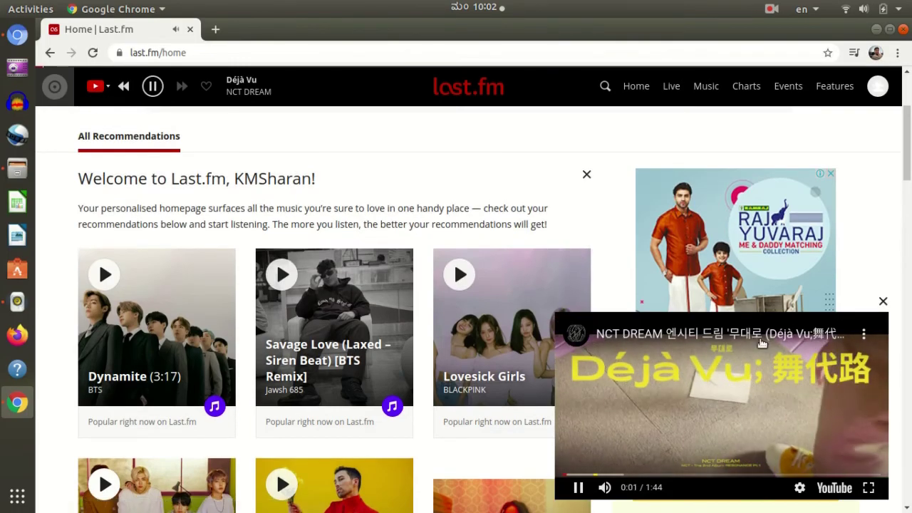
click(884, 302)
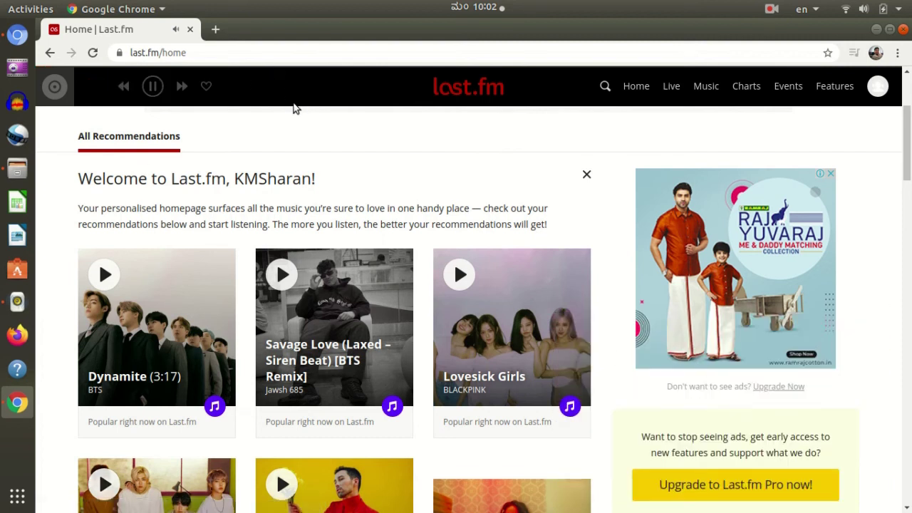
click(904, 31)
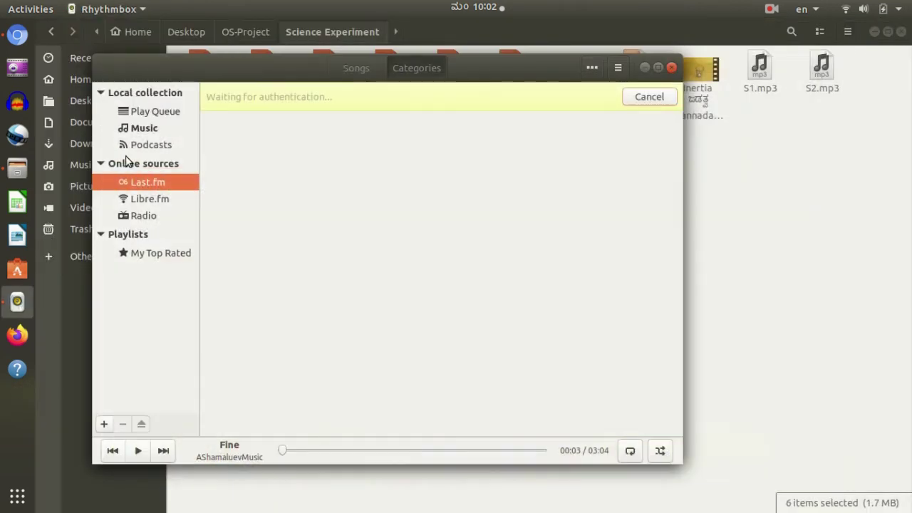
- Play the HBR1.com - I.D.M. Tranceponder station from the Radio source and stop it
click(144, 129)
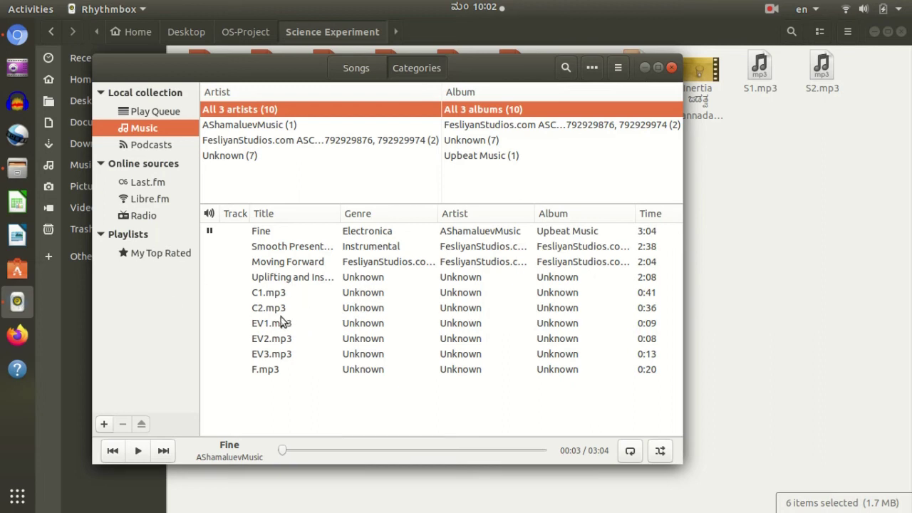
click(148, 215)
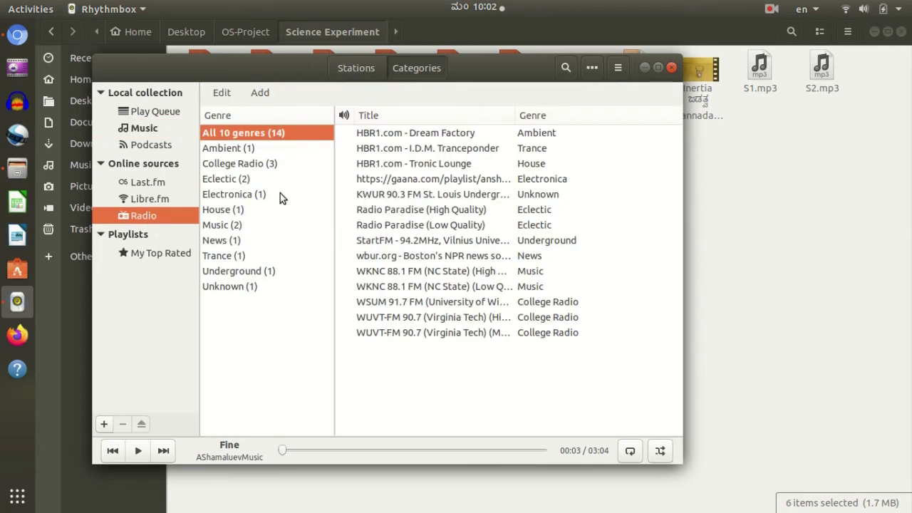
click(388, 165)
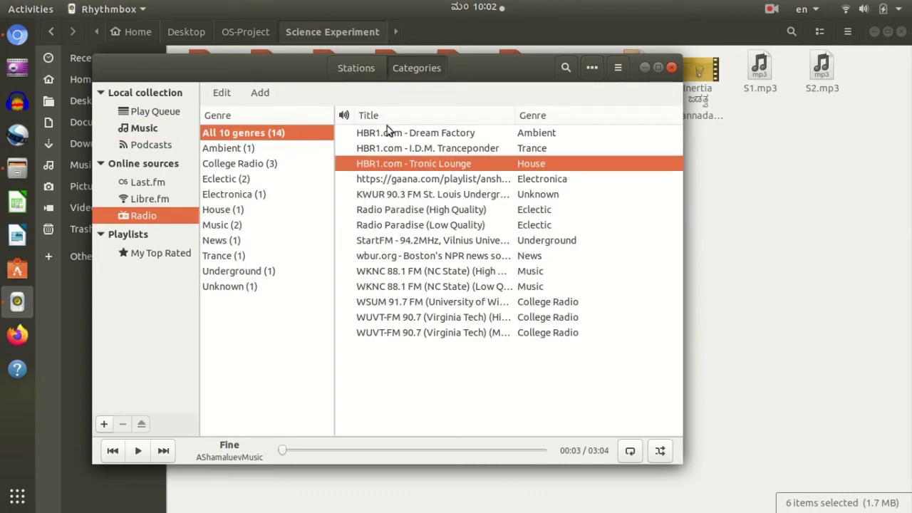
click(387, 131)
click(410, 227)
double_click(412, 151)
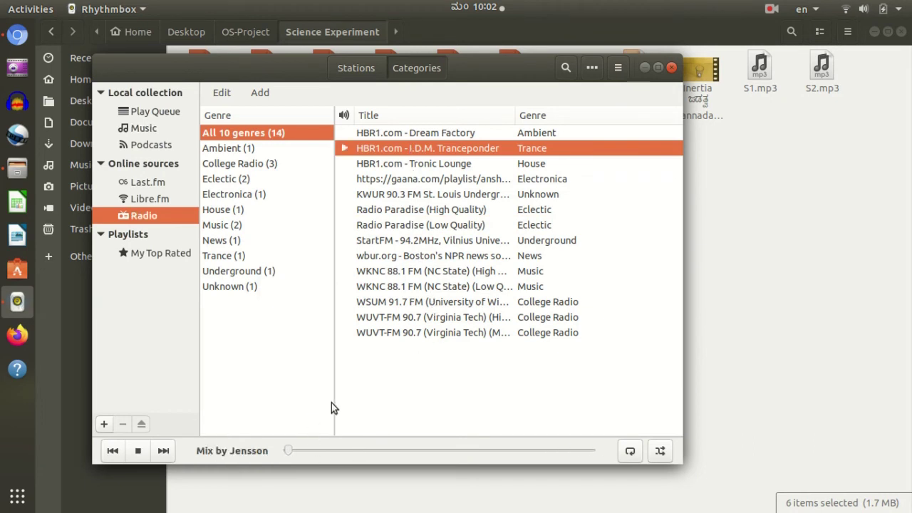
click(421, 179)
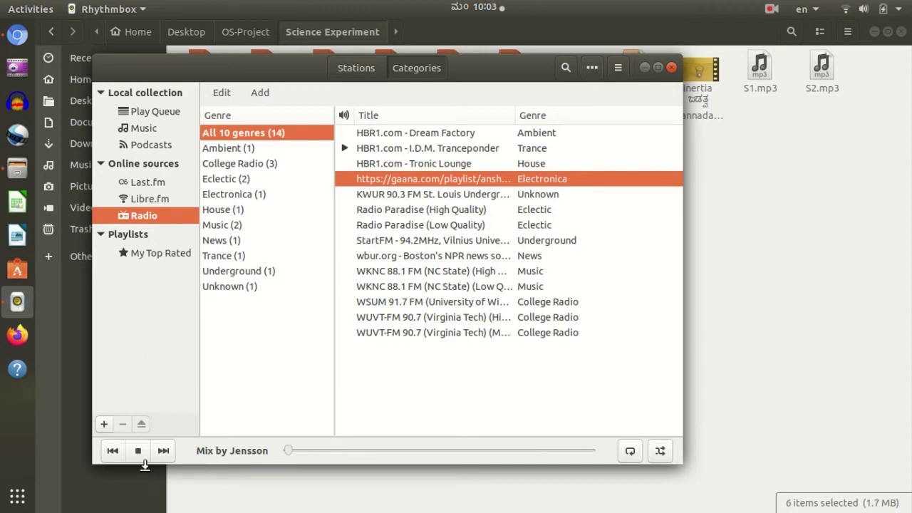
click(141, 450)
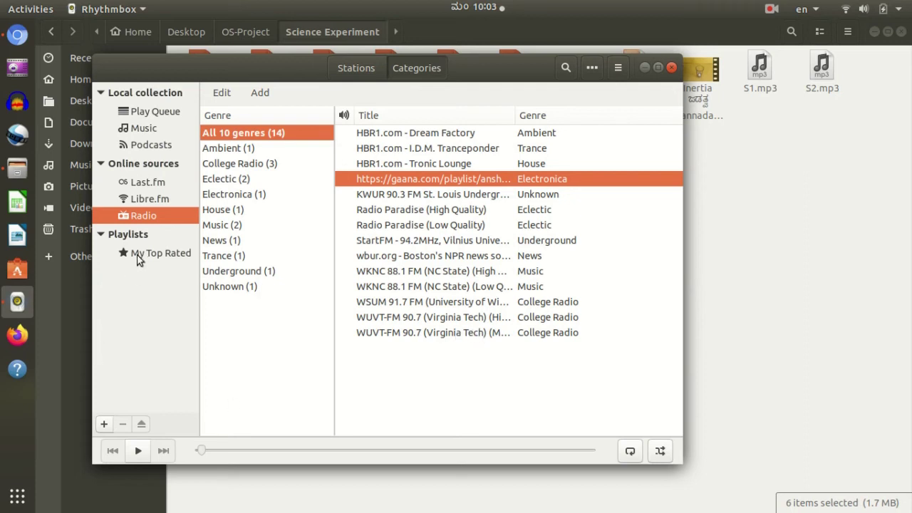
- Create a new playlist and name it Music
click(105, 237)
click(104, 237)
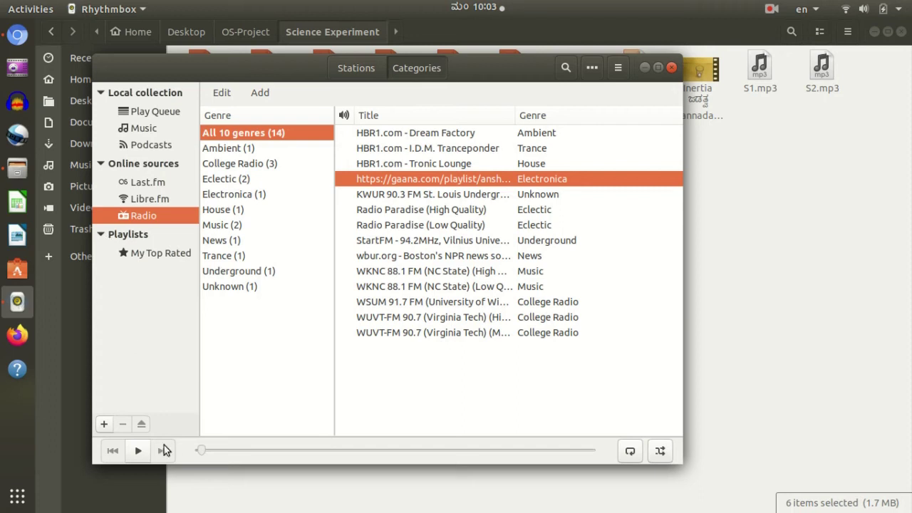
click(104, 424)
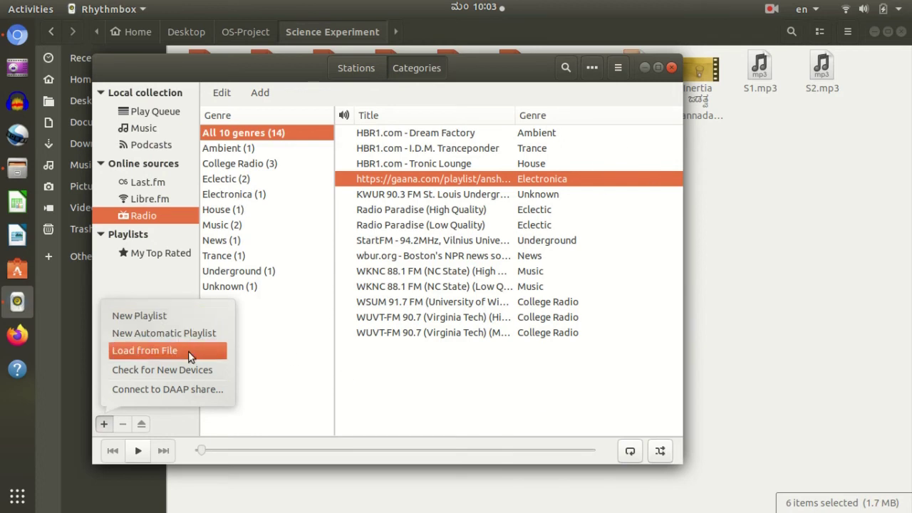
click(144, 318)
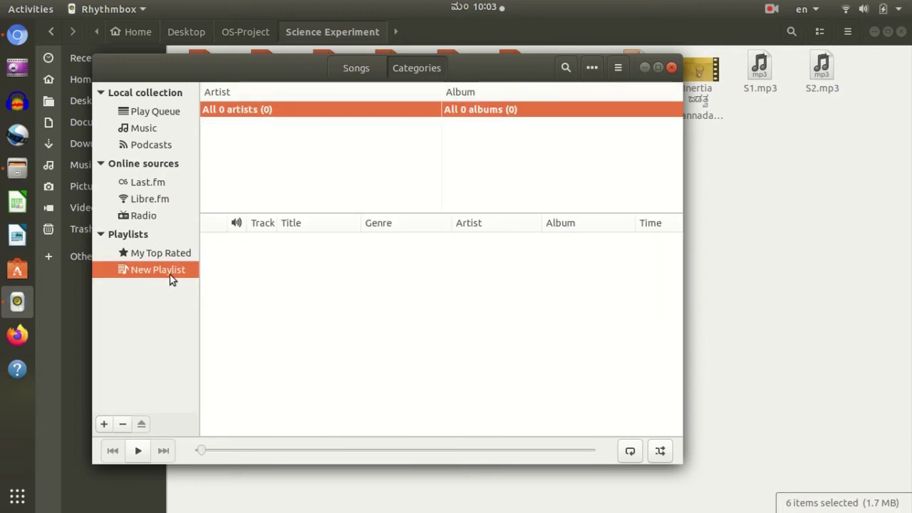
click(170, 277)
key(ctrl+a)
text(Music)
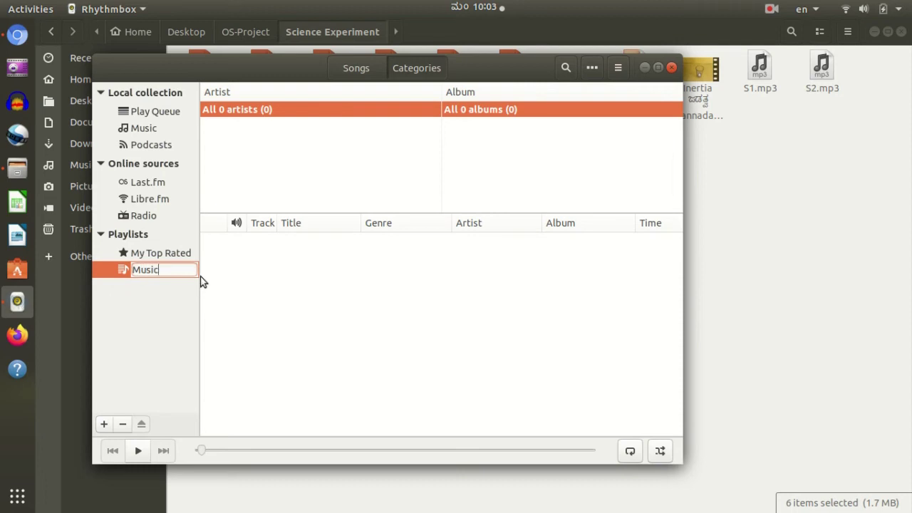
key(Return)
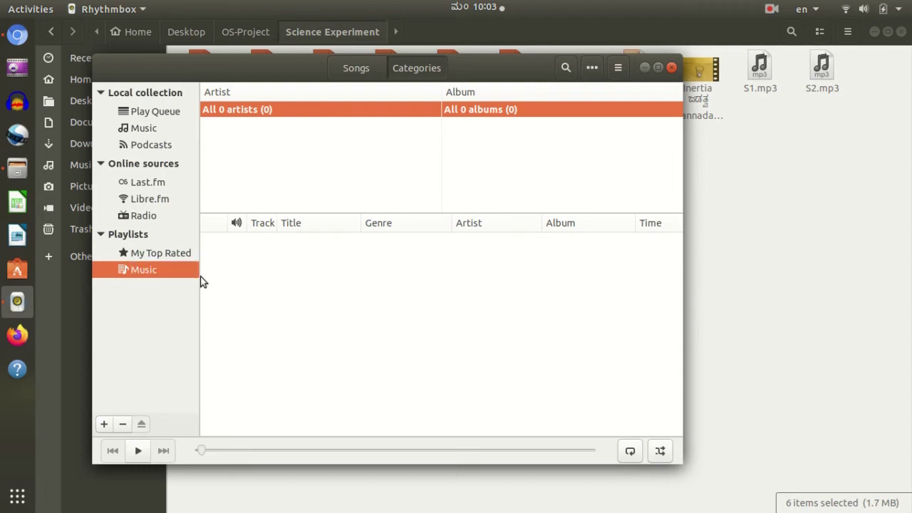
- Add all songs from the local Music library to the Music playlist and open the playlist
click(143, 128)
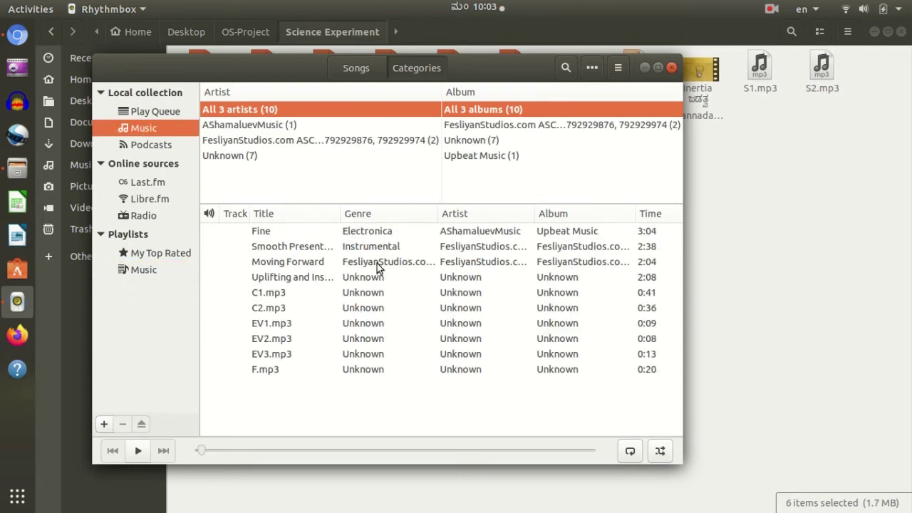
click(382, 293)
key(ctrl+a)
drag(350, 293, 151, 275)
click(151, 275)
click(300, 365)
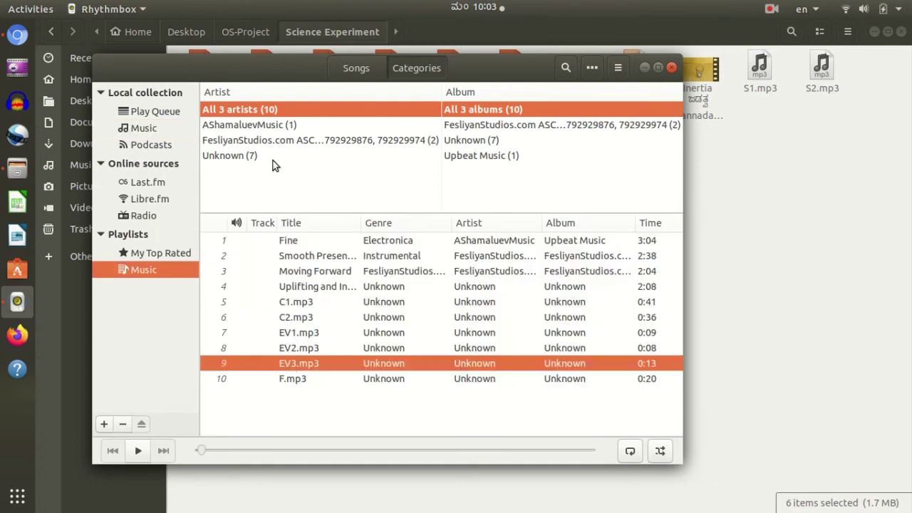
- Show the Music playlist as a plain song list without categories and delete the playlist
click(350, 68)
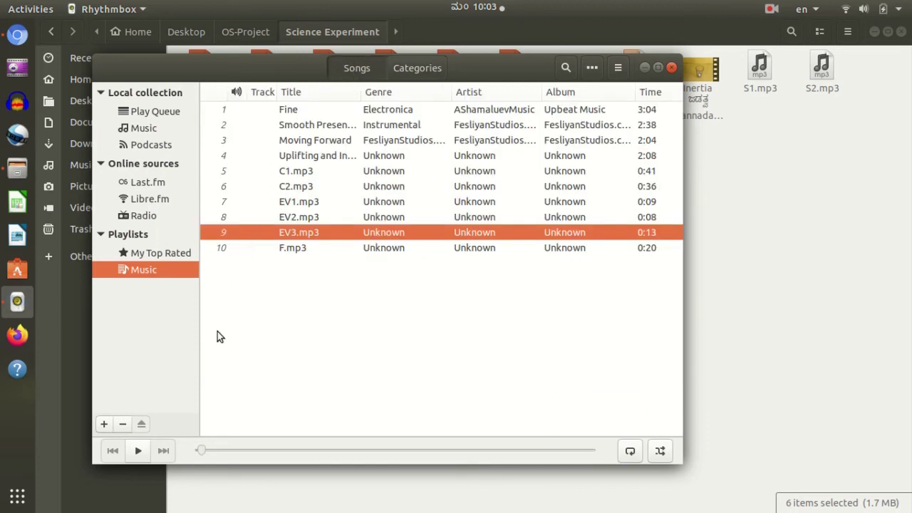
click(150, 255)
click(143, 269)
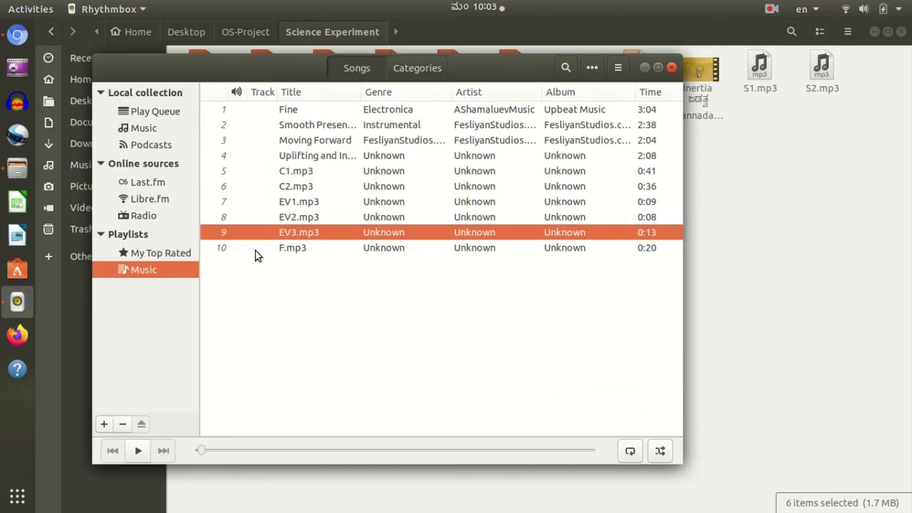
click(122, 425)
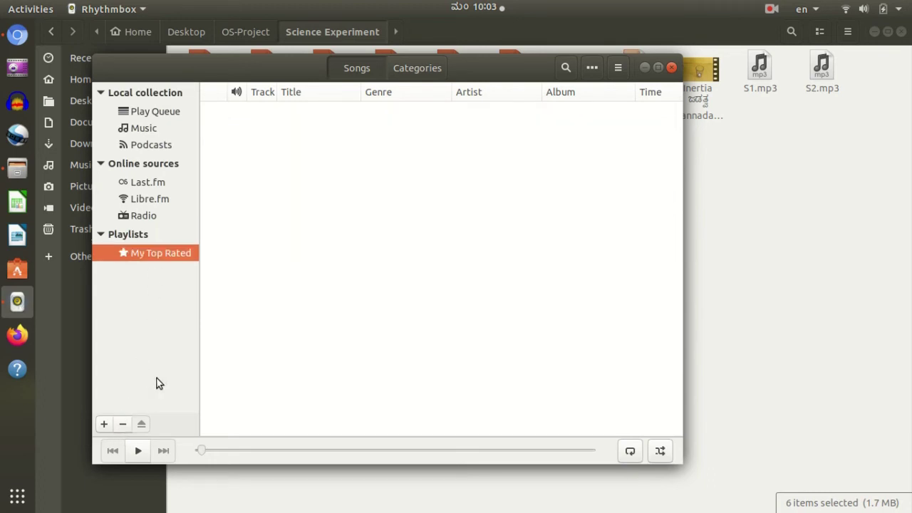
- Look through the options for adding playlists, loading from a file, checking for devices and connecting to a DAAP share
click(105, 426)
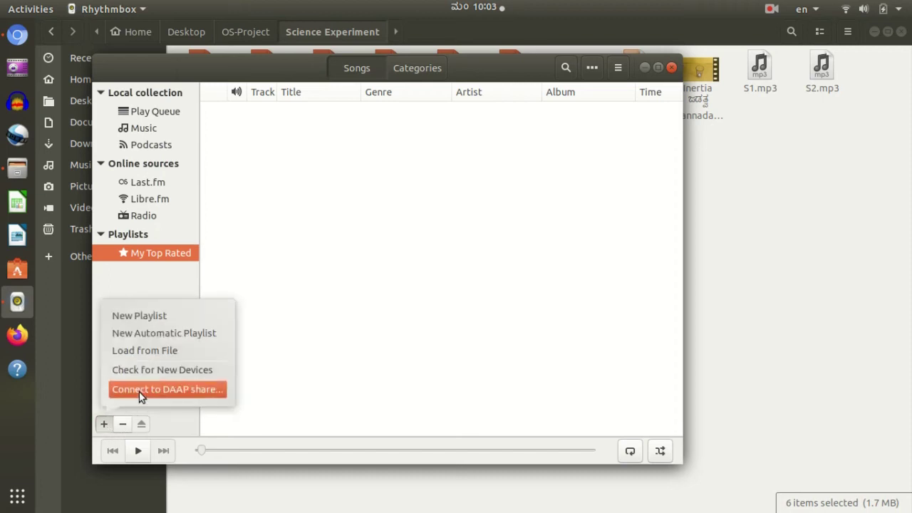
click(330, 342)
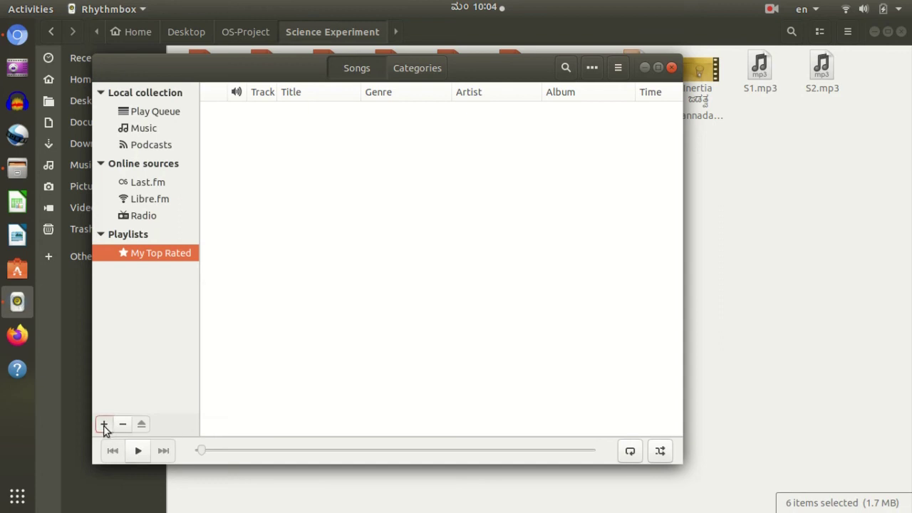
click(104, 425)
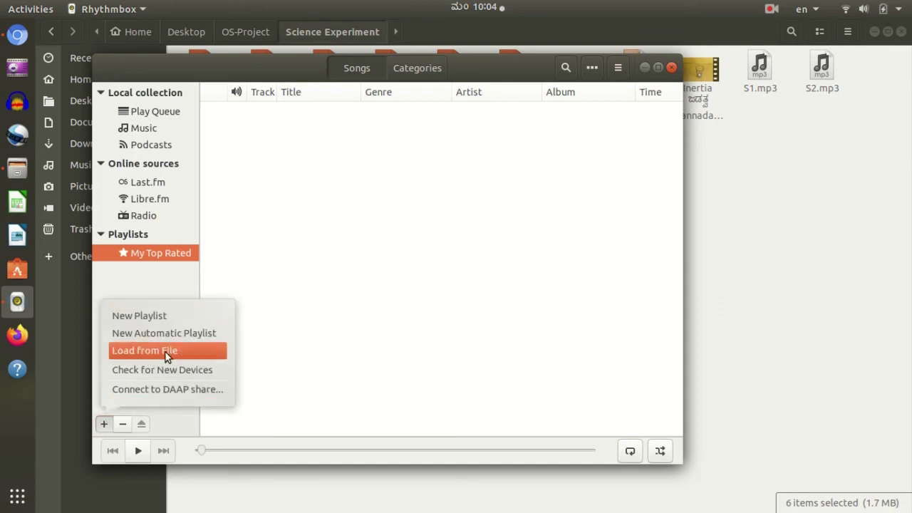
click(352, 265)
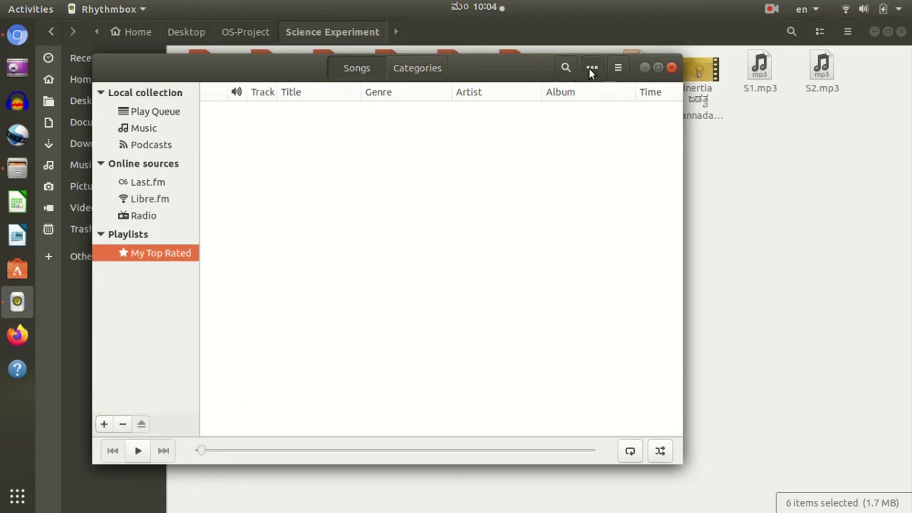
- Search the local Music library for "up" and clear the search
click(156, 127)
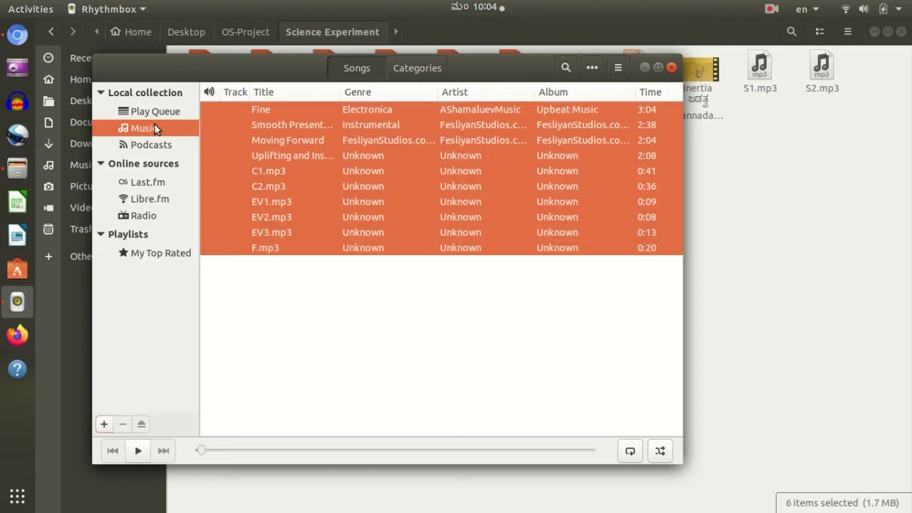
click(438, 184)
click(566, 67)
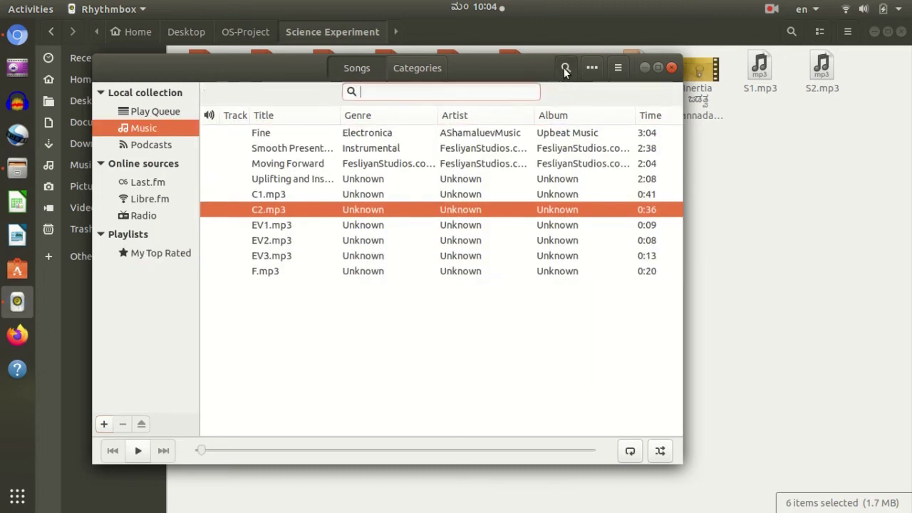
text(uu)
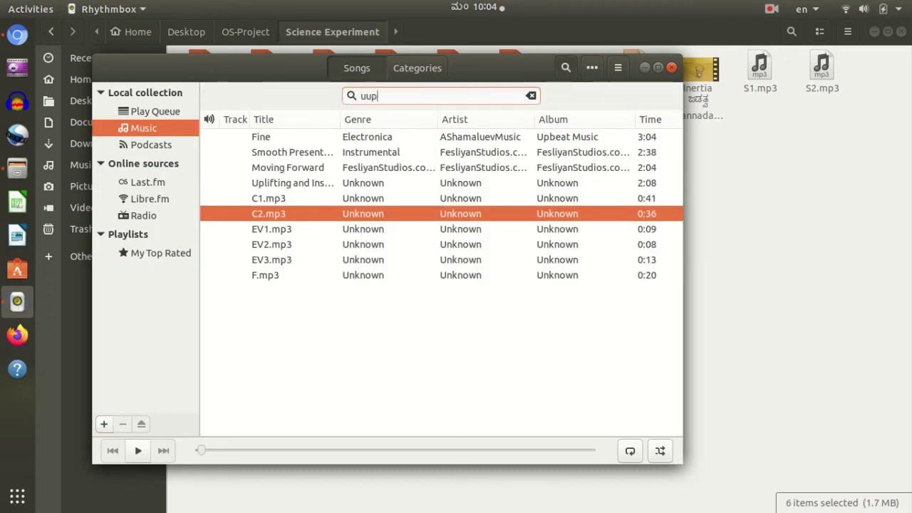
key(BackSpace)
text(p)
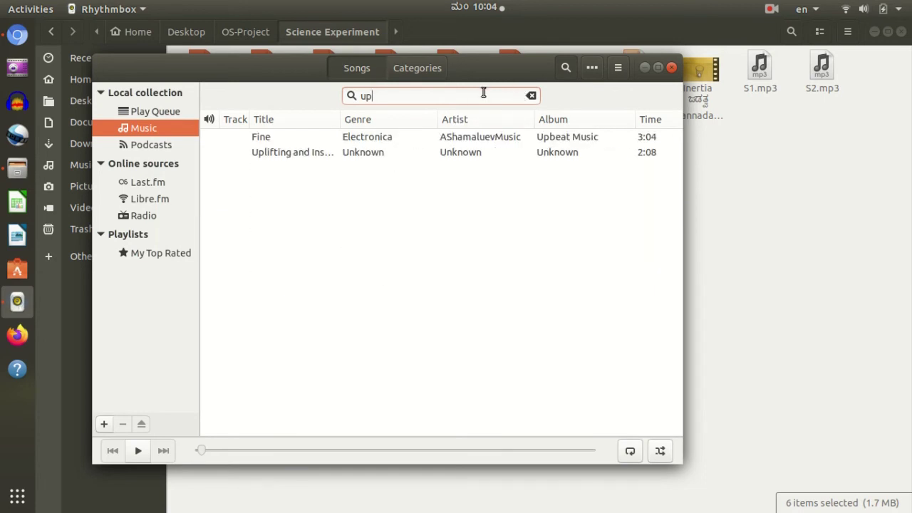
key(BackSpace)
key(BackSpace)
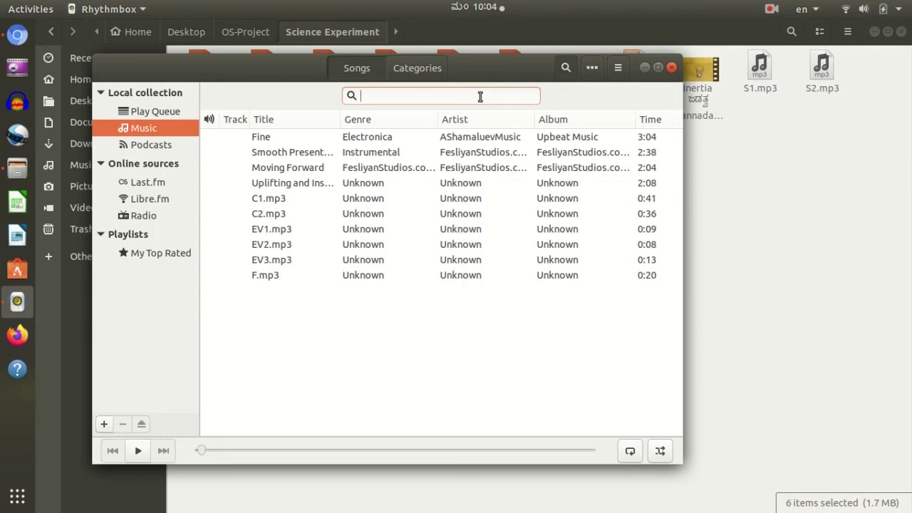
- Show the source toolbar for the Music library and look over the application's Add Music, View, Tools, Plugins and Preferences options
click(593, 72)
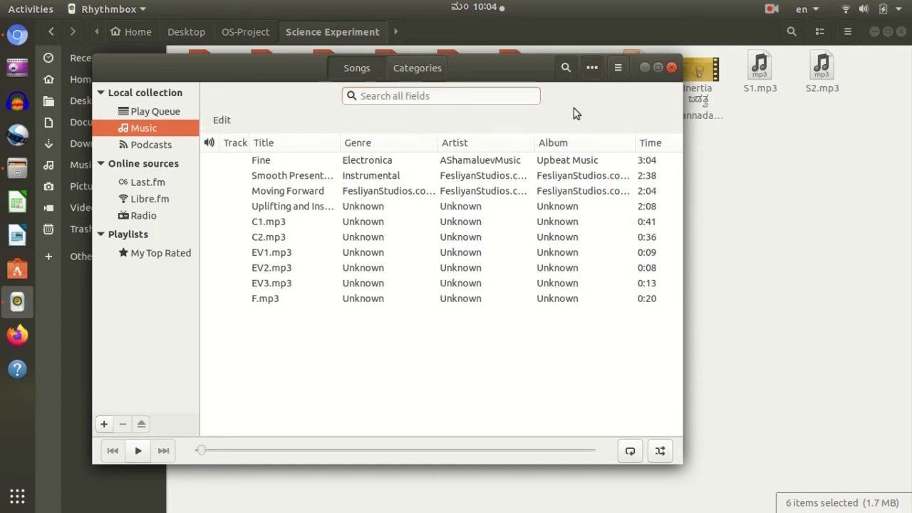
click(592, 68)
click(591, 68)
click(619, 67)
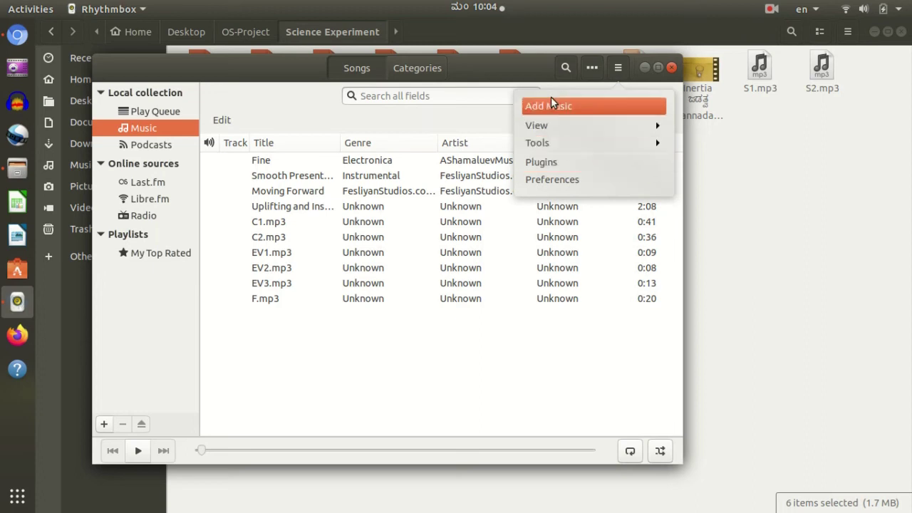
click(618, 67)
click(618, 67)
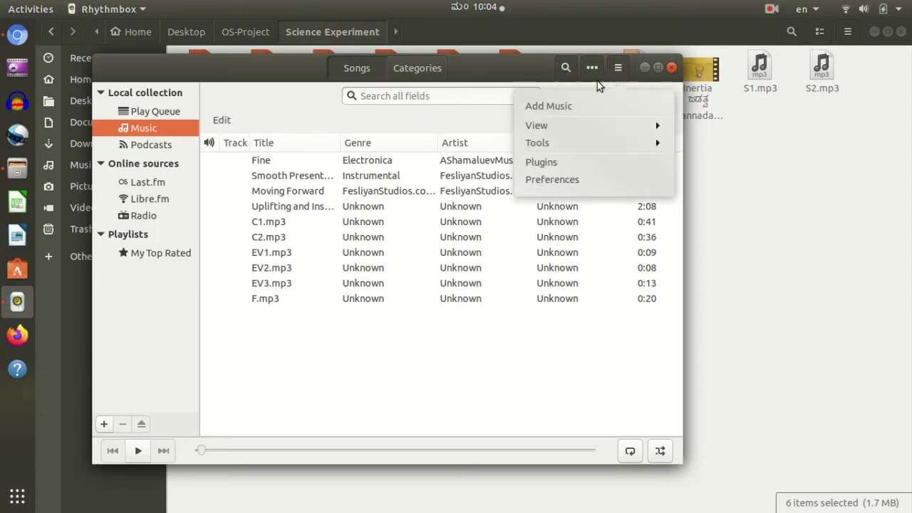
click(509, 68)
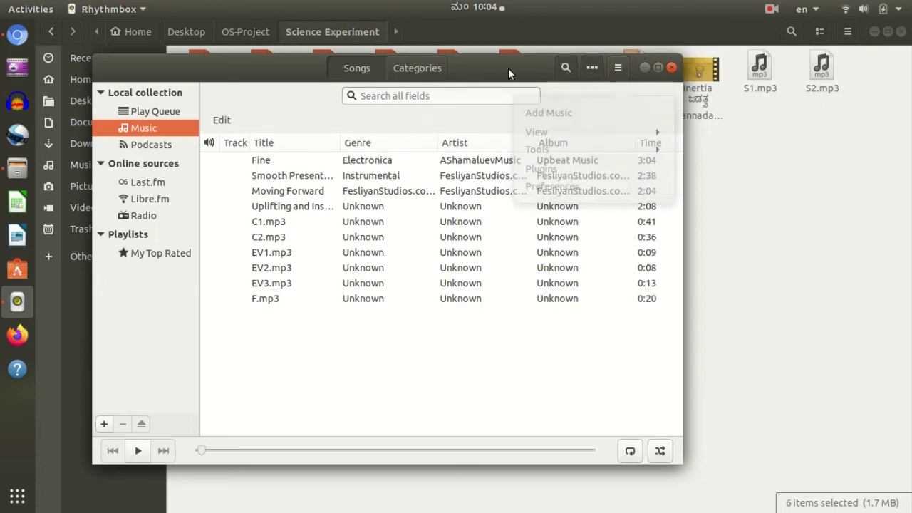
- Search for "impact theory" when adding a podcast and subscribe to Impact Theory with Tom Bilyeu
click(154, 147)
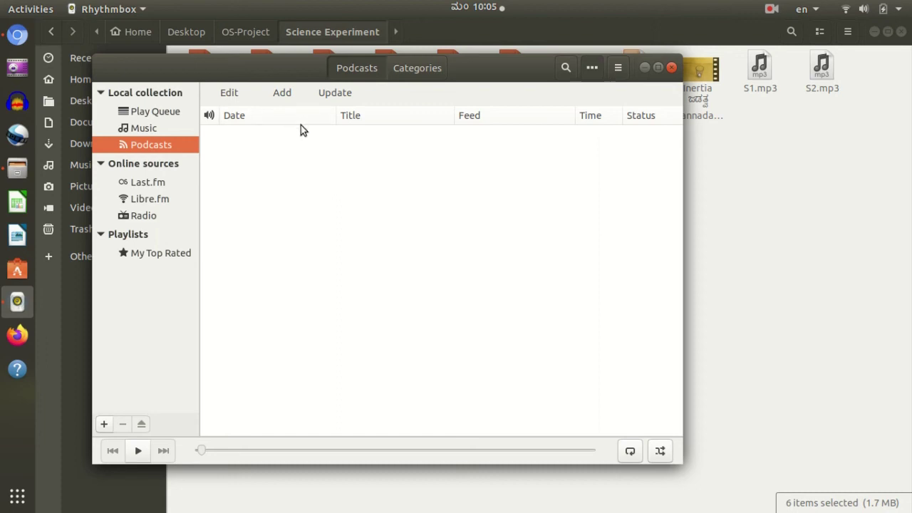
click(283, 93)
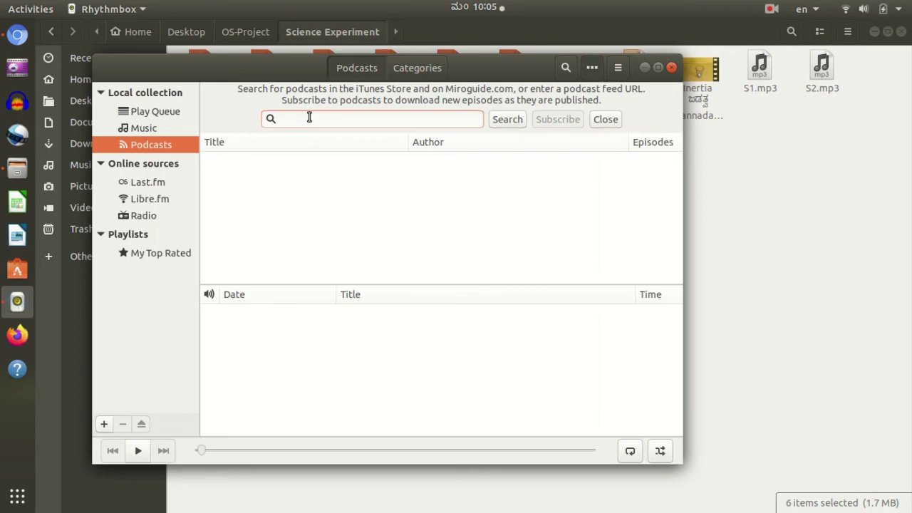
text(impact theory)
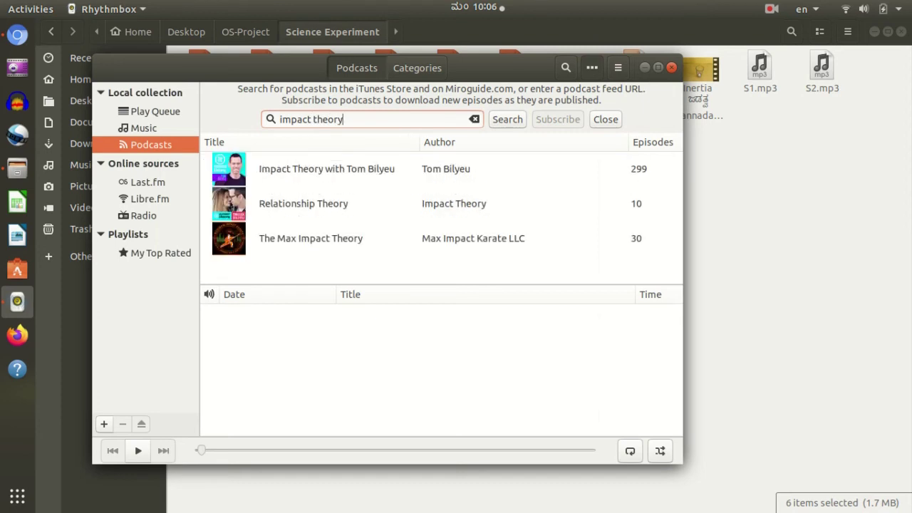
click(454, 171)
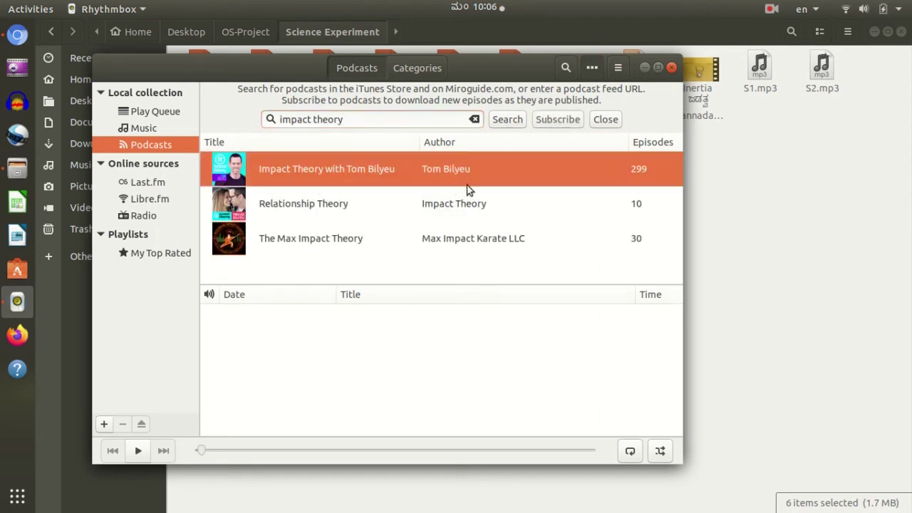
click(560, 121)
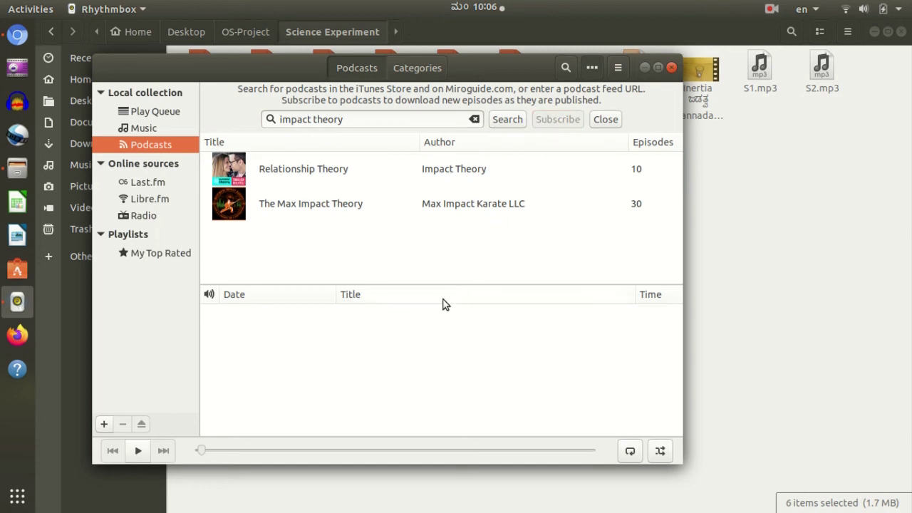
- Repeat the podcast search for "impact theory" and check the episode list of each result
click(152, 131)
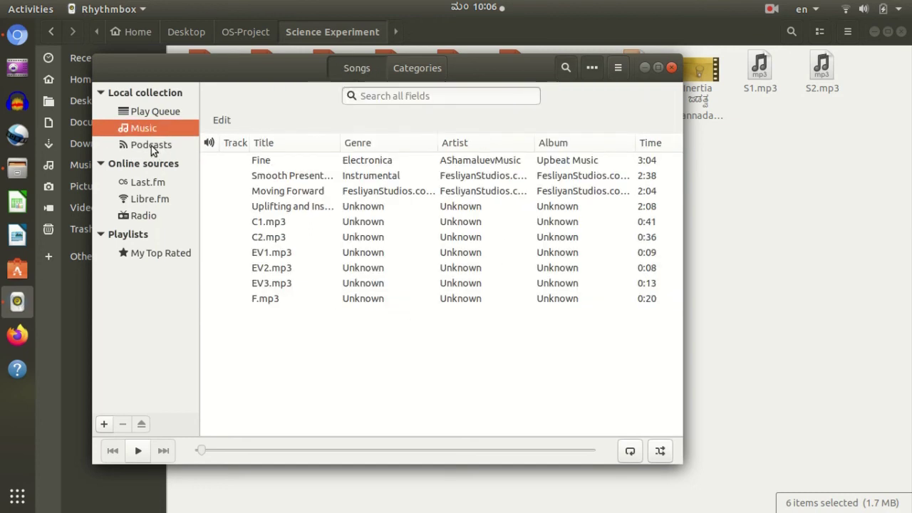
click(158, 146)
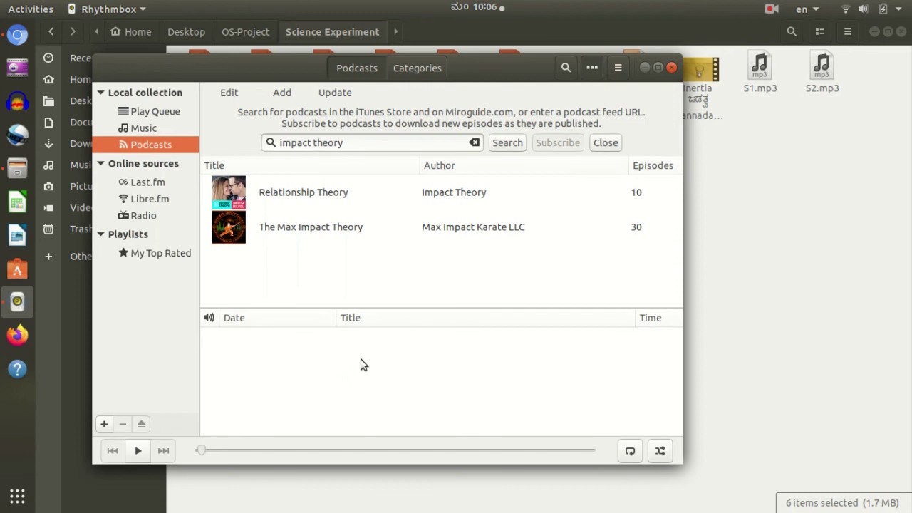
click(353, 143)
key(Return)
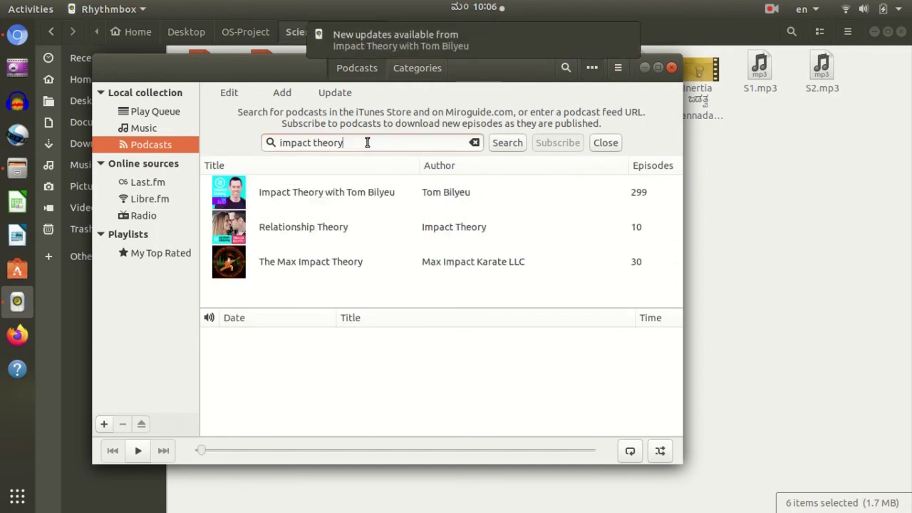
click(508, 204)
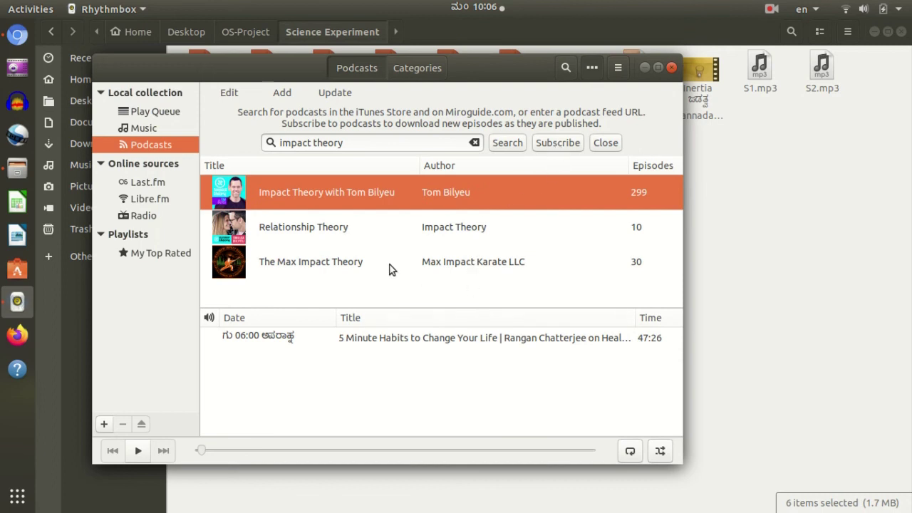
click(397, 230)
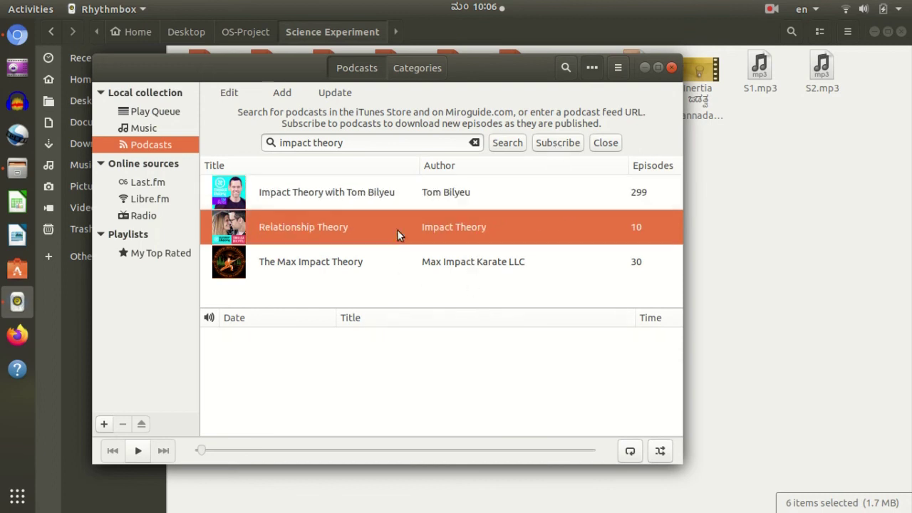
click(434, 195)
click(442, 276)
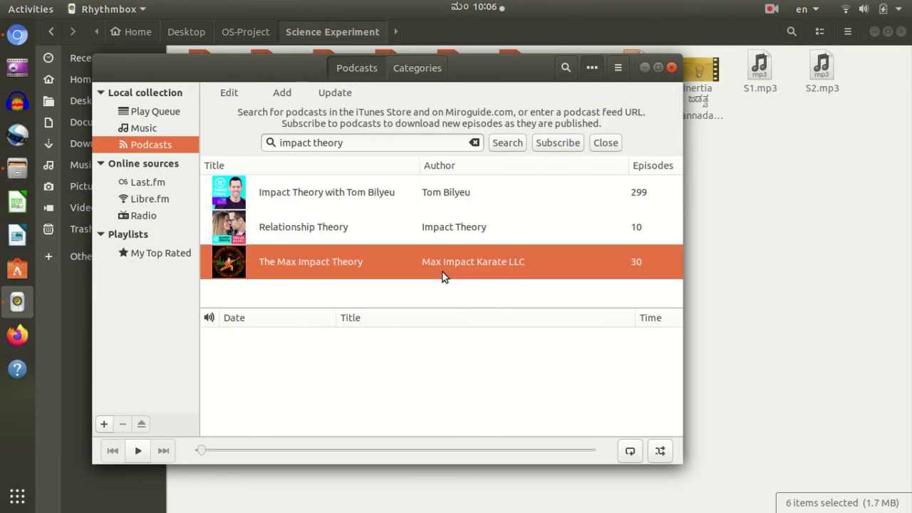
click(581, 192)
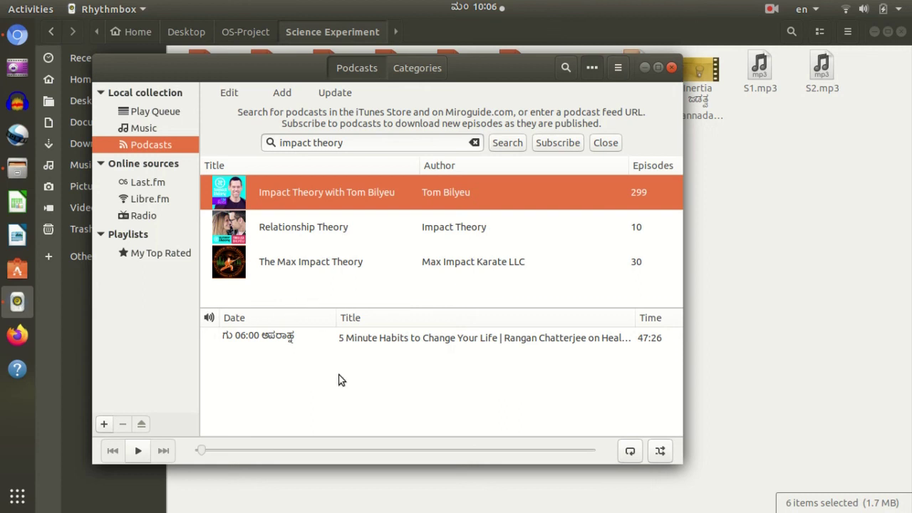
- Look at the local Music library and Play Queue and return to the podcast search results
click(140, 126)
click(141, 112)
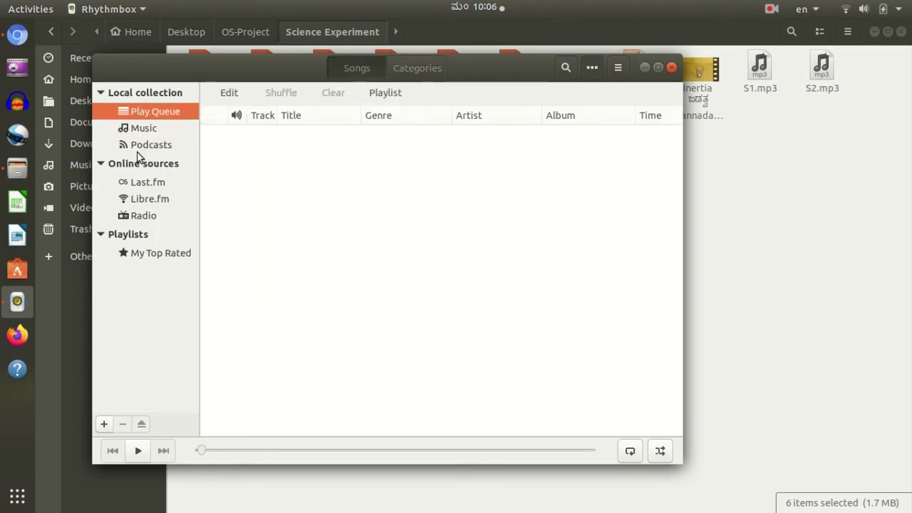
click(144, 132)
click(154, 147)
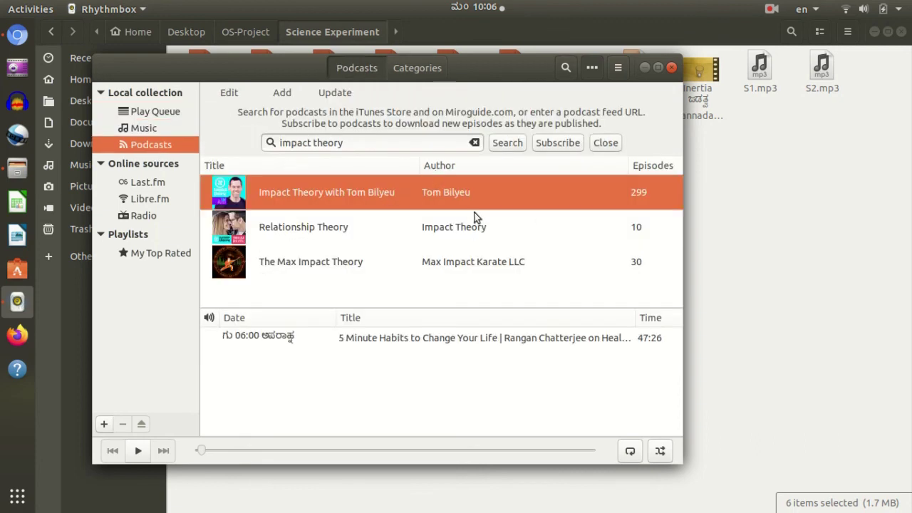
- Browse the episodes of Relationship Theory and The Max Impact Theory, and subscribe to Impact Theory with Tom Bilyeu
click(426, 239)
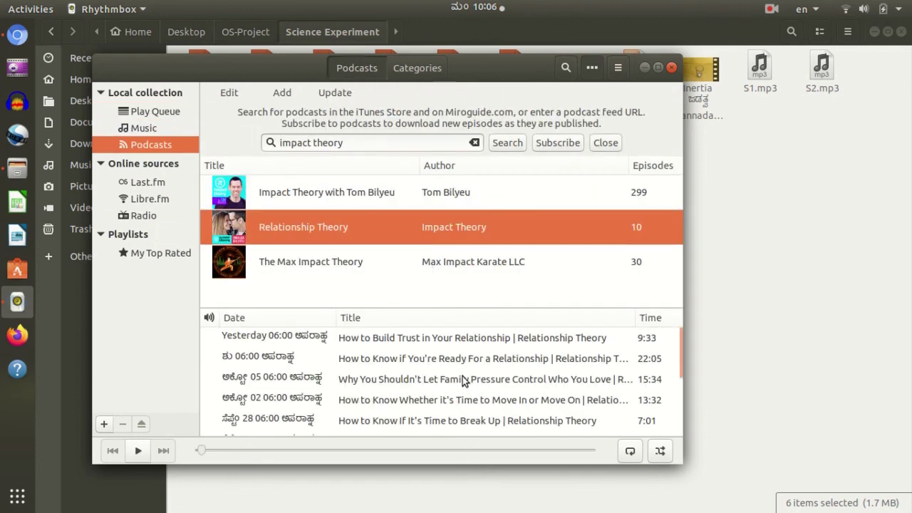
scroll(463, 376, down, 5)
click(449, 262)
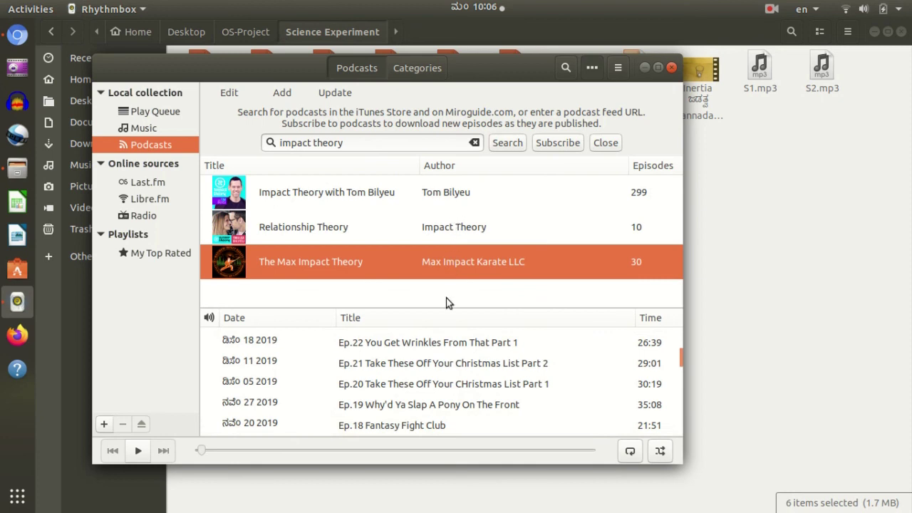
scroll(444, 369, down, 10)
scroll(444, 369, up, 9)
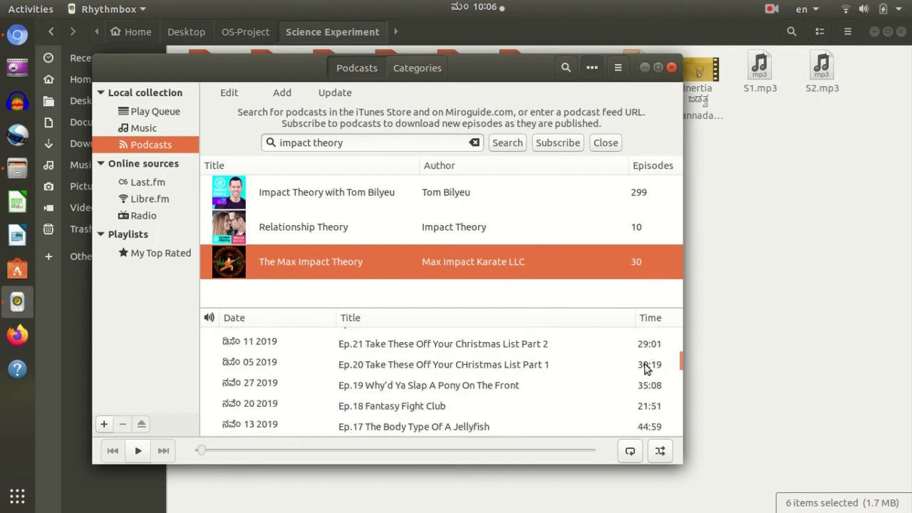
scroll(469, 374, up, 3)
click(462, 208)
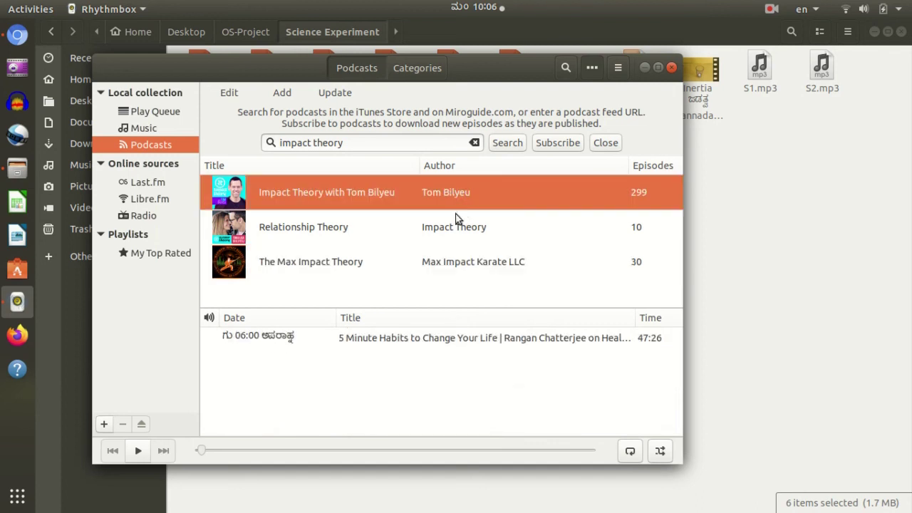
click(551, 145)
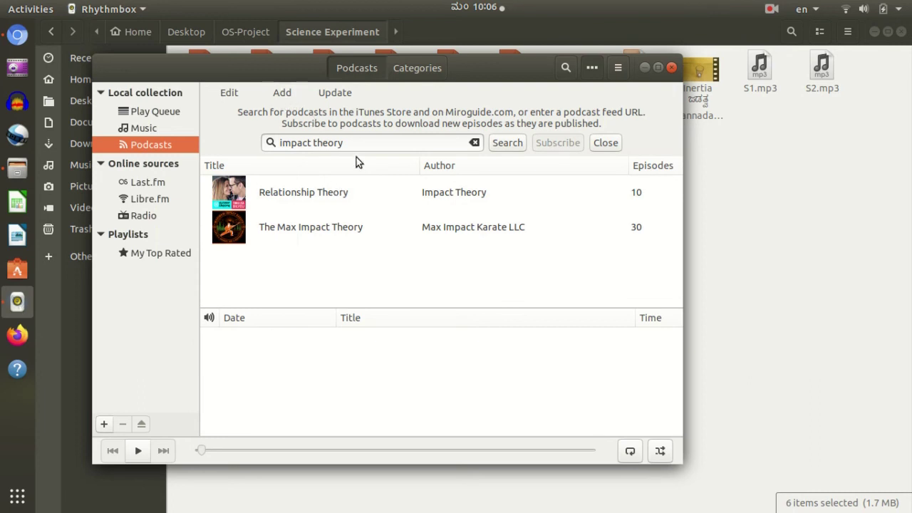
- Replace the podcast search term with "mind valley" and run the search
key(BackSpace)
key(BackSpace)
key(BackSpace)
key(BackSpace)
key(BackSpace)
key(BackSpace)
key(BackSpace)
key(BackSpace)
key(BackSpace)
key(BackSpace)
key(BackSpace)
key(BackSpace)
key(BackSpace)
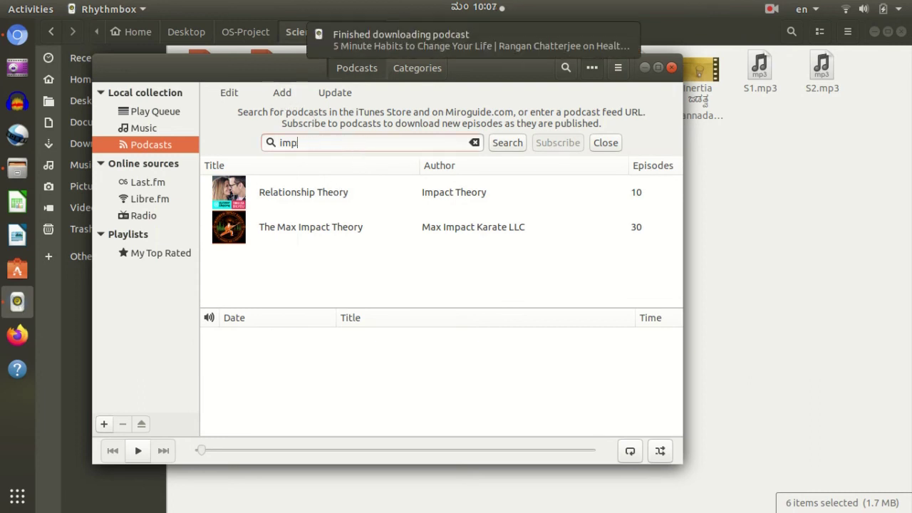
text(su)
key(BackSpace)
text(m)
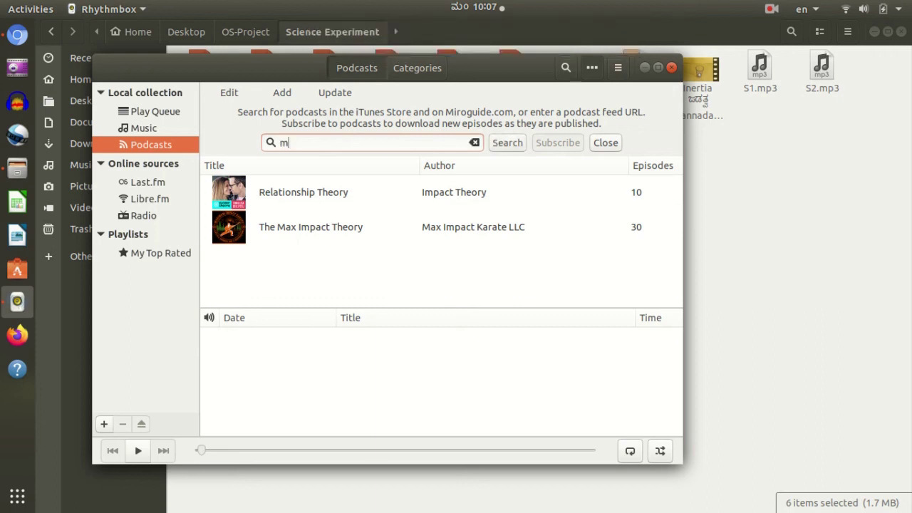
text(ind valley)
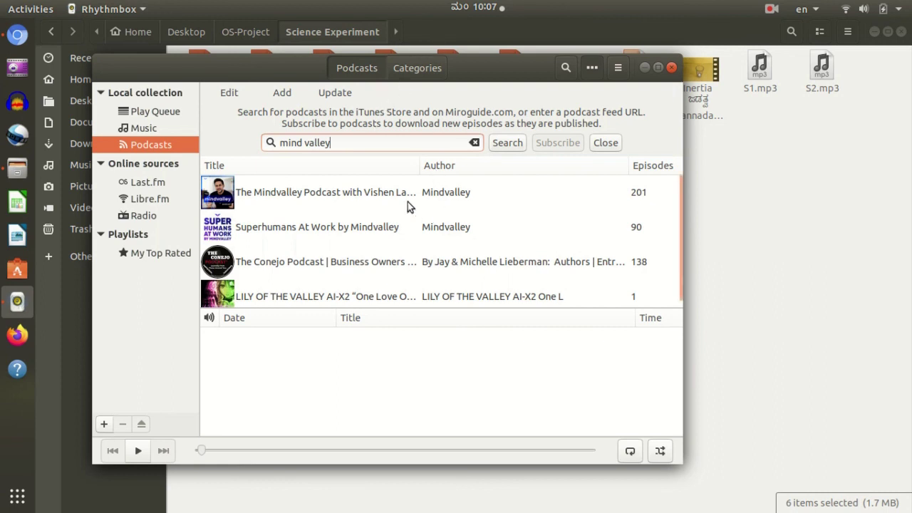
- Browse the episodes of The Mindvalley Podcast and play "Why You'll Never Achieve Anything Alone"
click(404, 195)
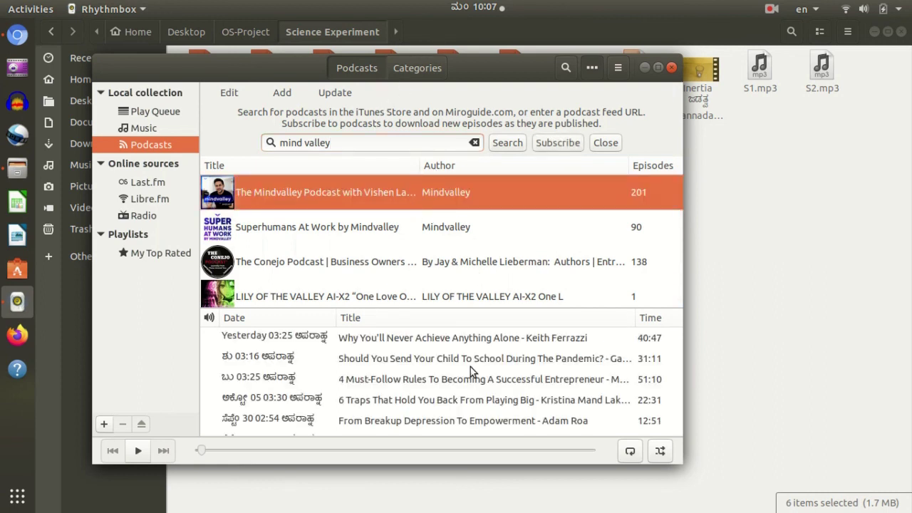
scroll(471, 367, down, 5)
scroll(470, 367, up, 5)
click(413, 338)
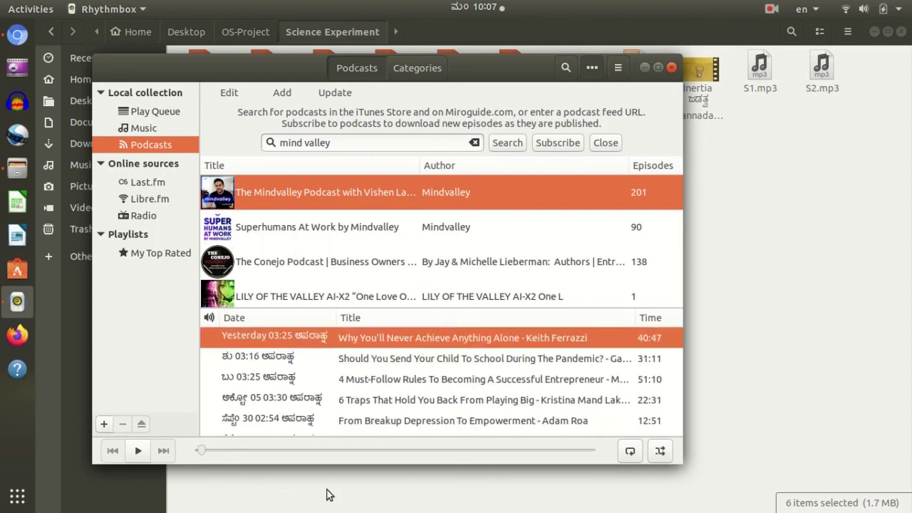
click(136, 456)
double_click(417, 342)
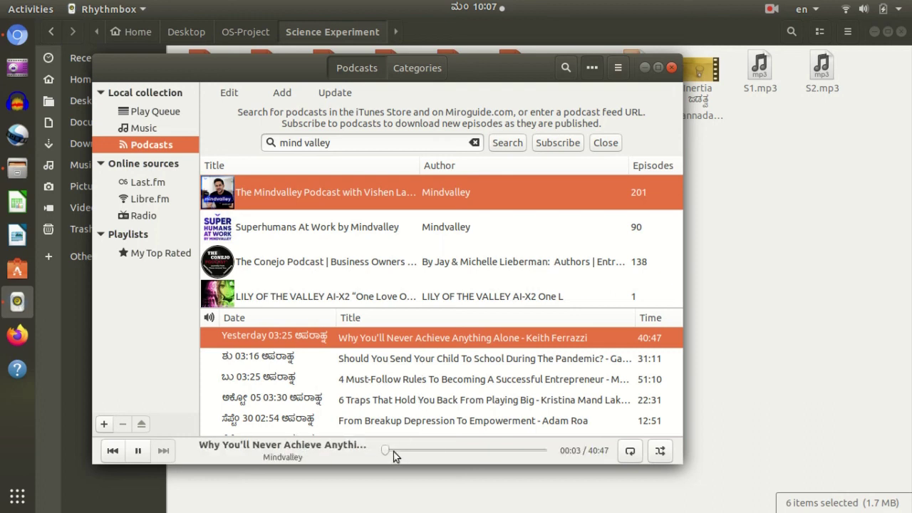
- Skip ahead to about 6:30 in the playing podcast episode and pause playback
drag(393, 451, 398, 450)
click(409, 451)
click(138, 450)
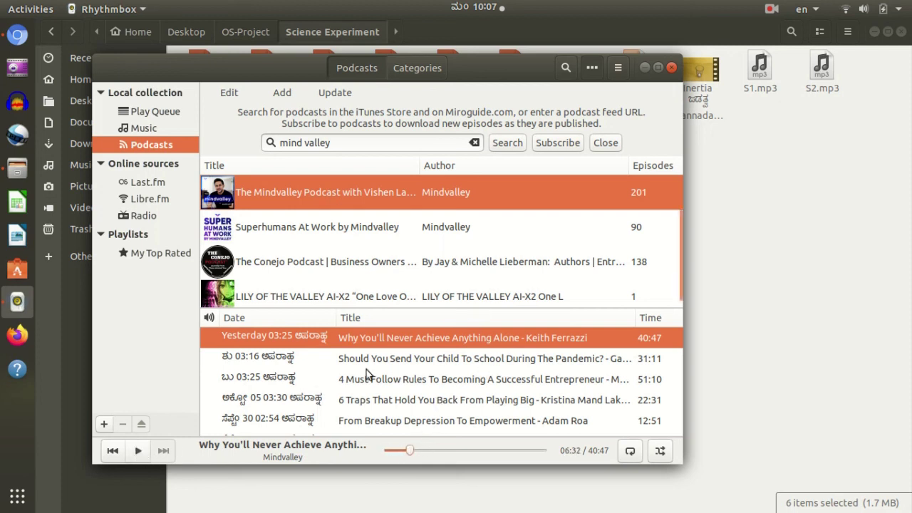
- Clear the podcast search term, scroll through the Mindvalley episodes, and close the podcast search
click(382, 144)
key(BackSpace)
key(BackSpace)
key(BackSpace)
key(BackSpace)
key(BackSpace)
key(BackSpace)
key(BackSpace)
key(BackSpace)
key(BackSpace)
key(BackSpace)
key(BackSpace)
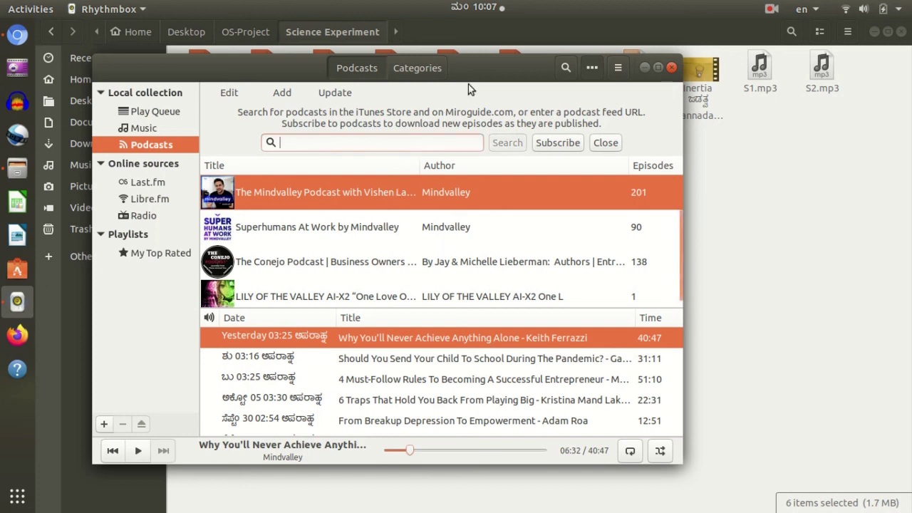
scroll(443, 403, down, 10)
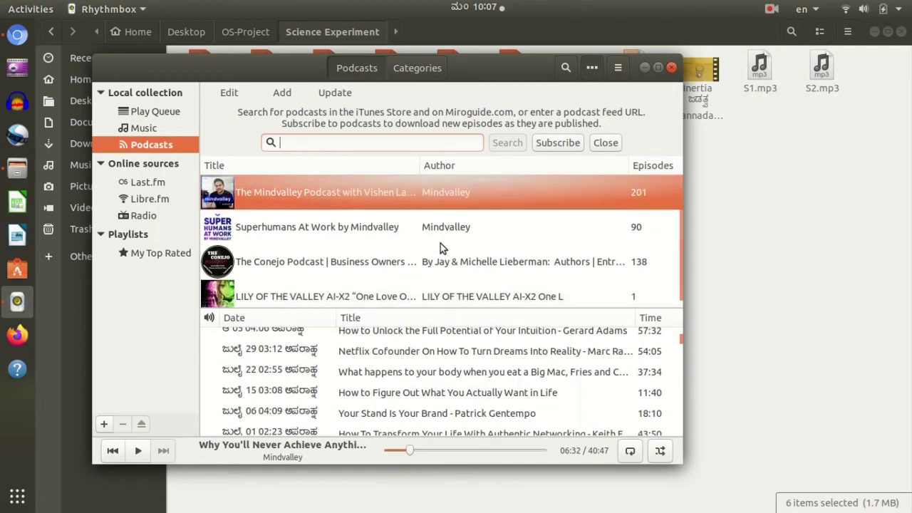
click(606, 142)
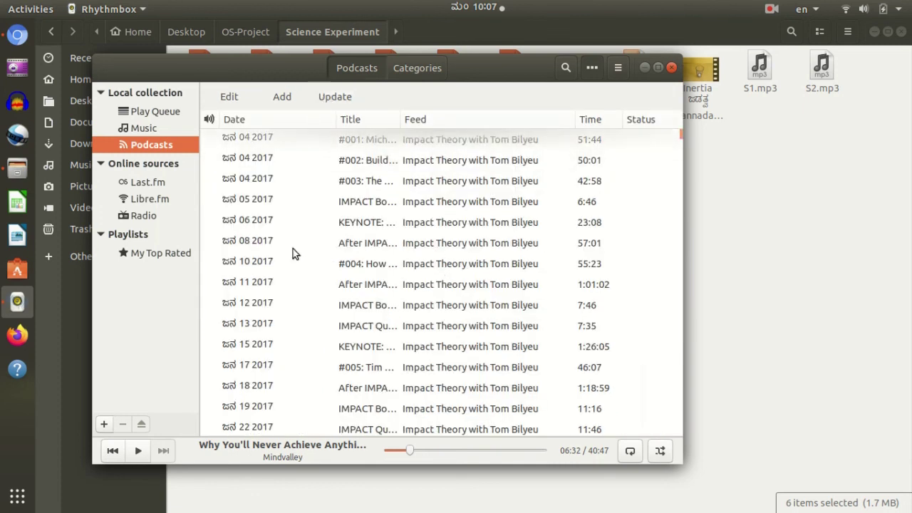
- Look through the subscribed Impact Theory with Tom Bilyeu episodes and return to the first one, #001
click(154, 187)
click(142, 144)
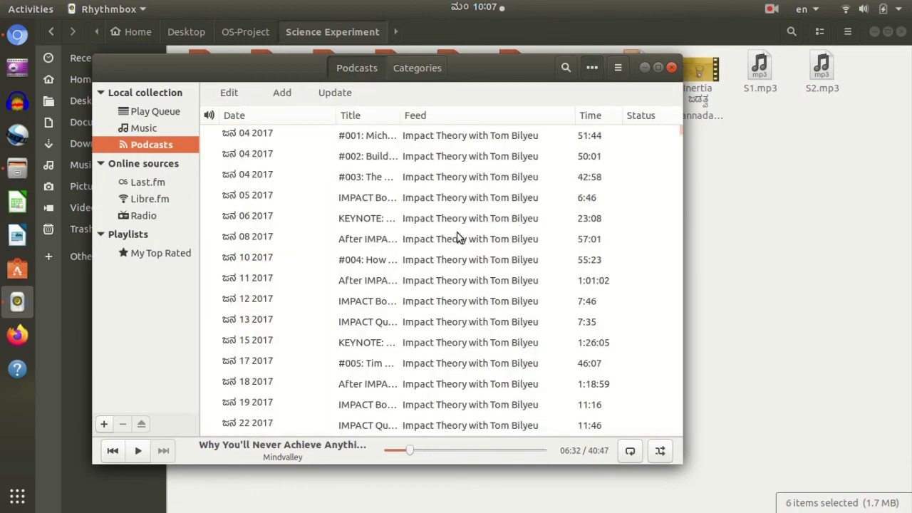
scroll(489, 228, down, 15)
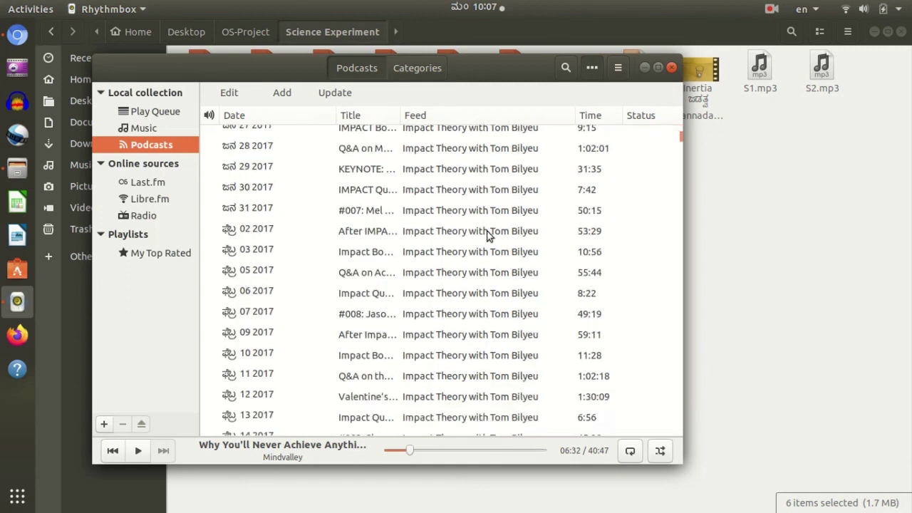
scroll(489, 239, down, 5)
click(466, 303)
scroll(467, 303, down, 15)
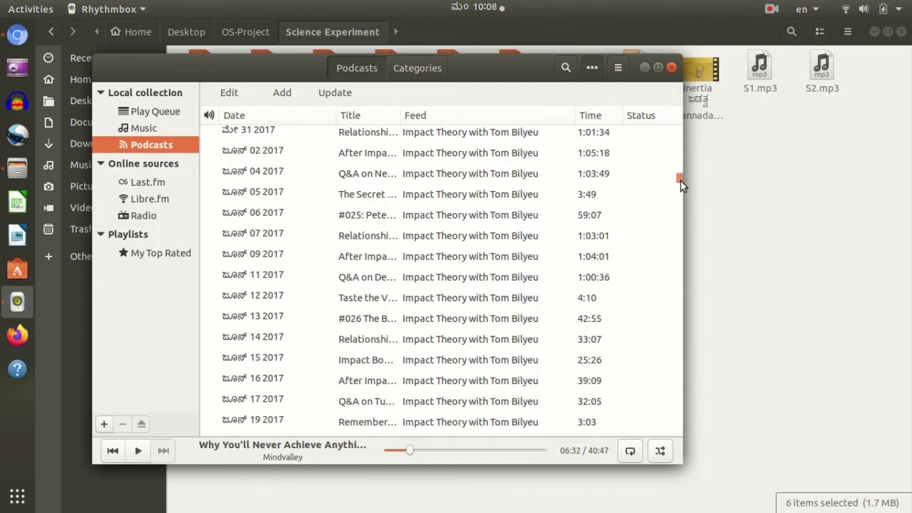
drag(681, 181, 677, 113)
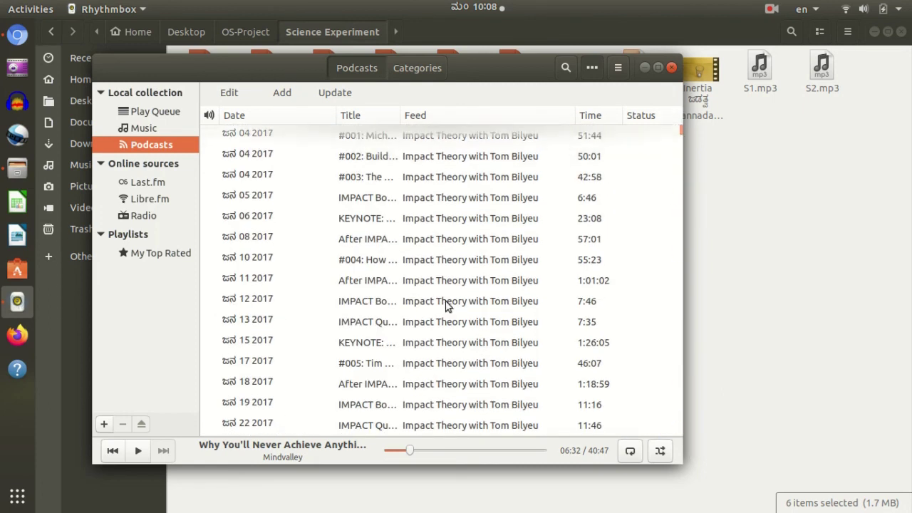
click(413, 178)
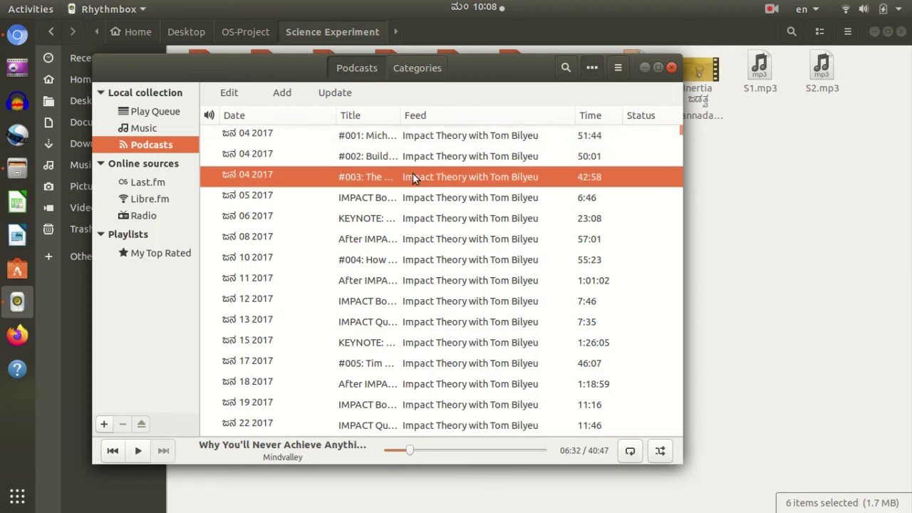
click(420, 142)
click(415, 191)
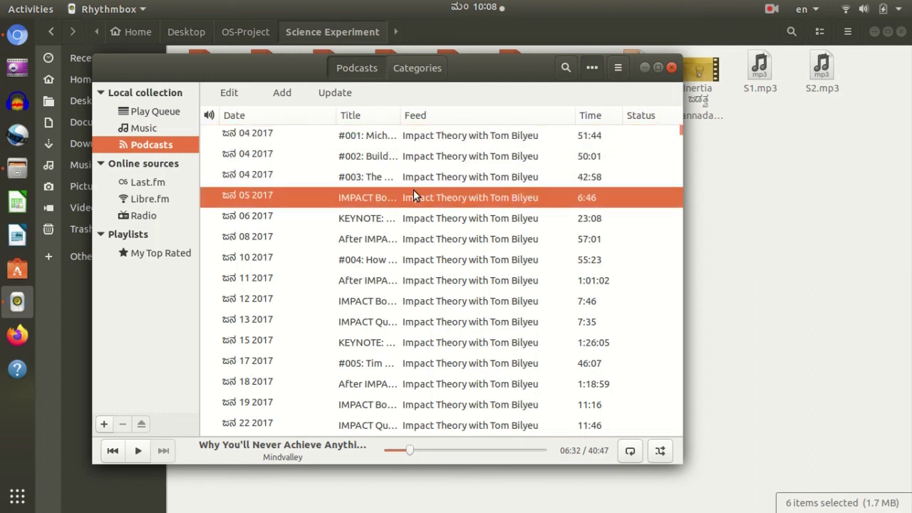
click(441, 138)
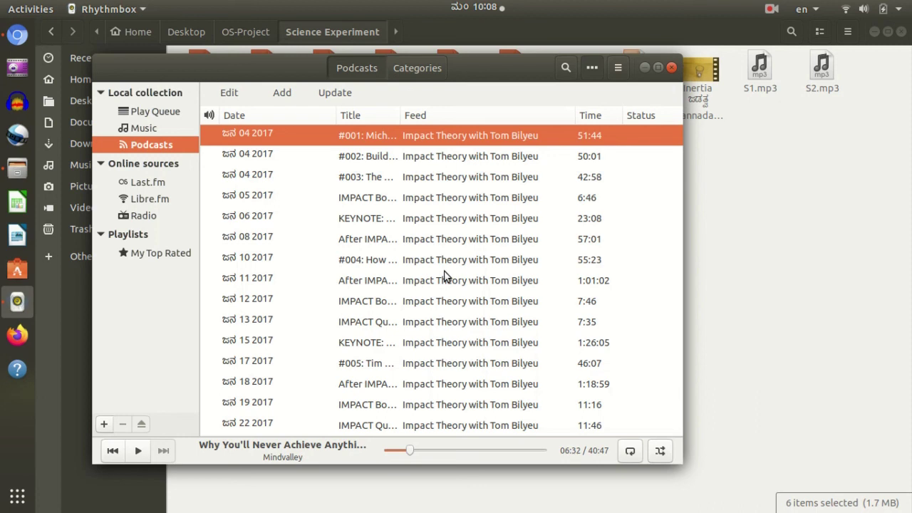
- View the Last.fm and Libre.fm sources and the music library, and return to the podcasts
click(148, 184)
click(152, 202)
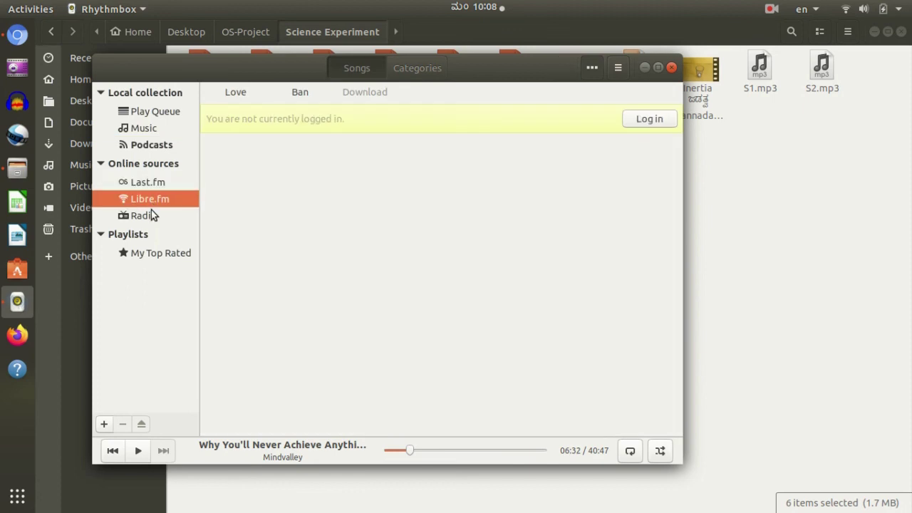
click(143, 130)
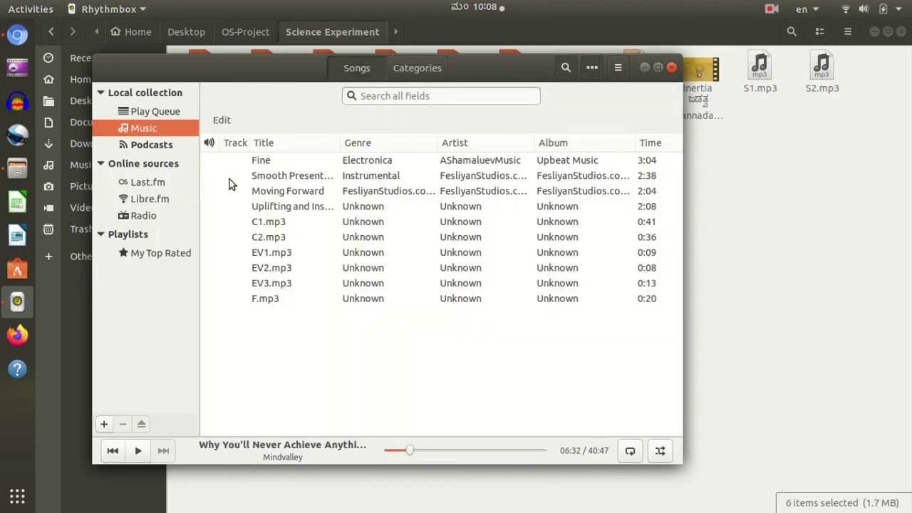
click(161, 146)
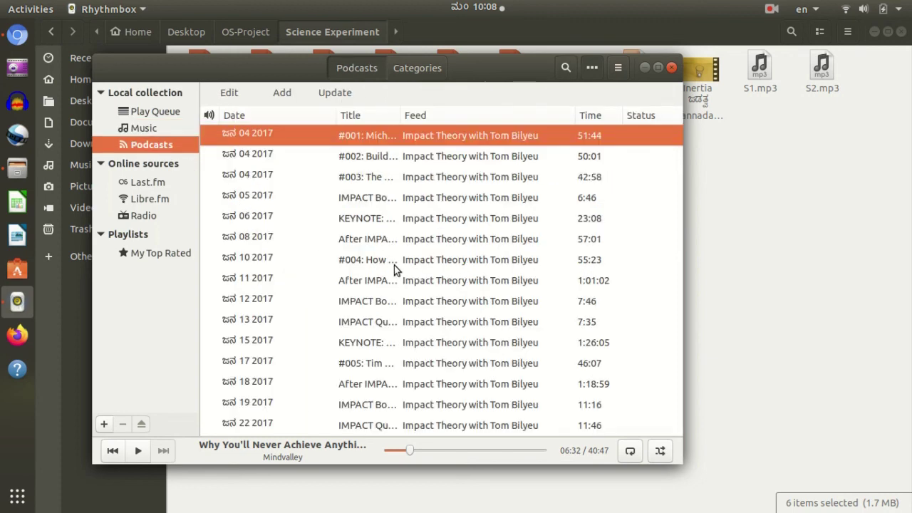
- Show the actions available for the 6:46 IMPACT episode in the podcast list, and dismiss them without choosing one
click(445, 259)
click(367, 179)
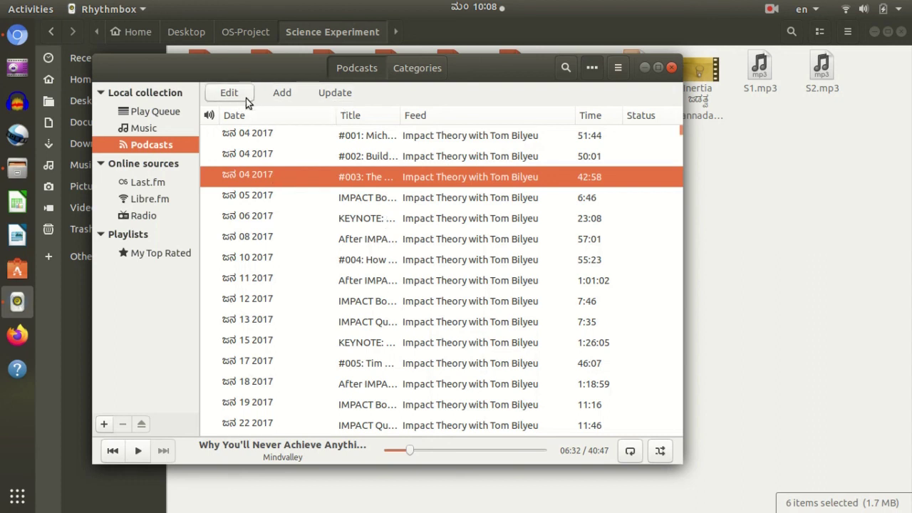
click(336, 278)
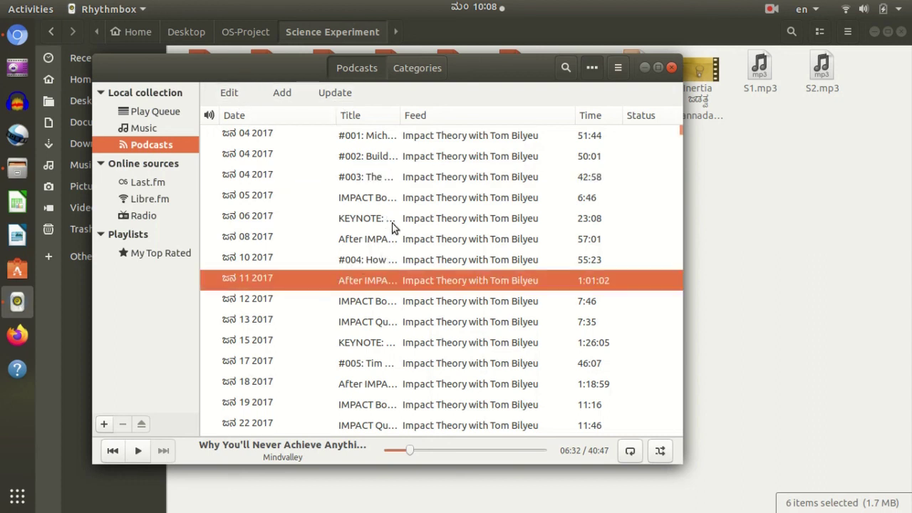
click(385, 200)
right_click(384, 202)
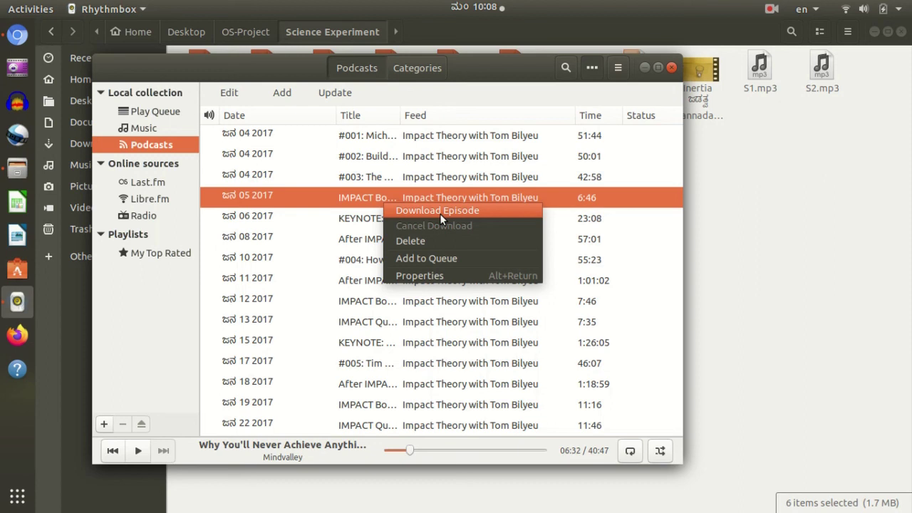
click(369, 170)
click(370, 265)
click(369, 224)
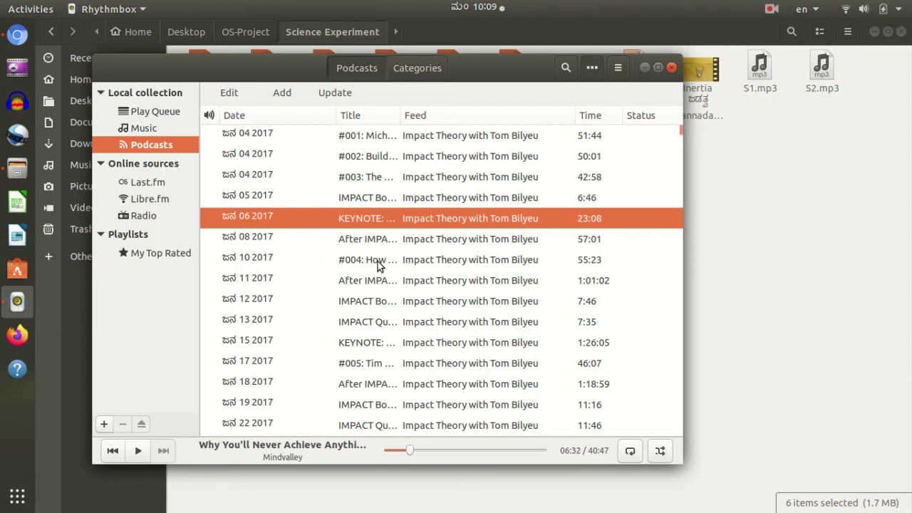
- View the music library and the play queue, and return to the podcasts
click(144, 134)
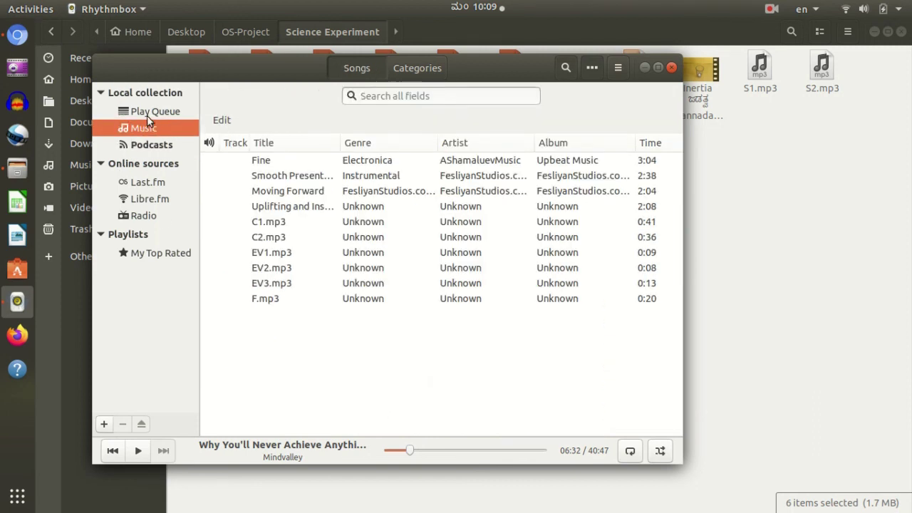
click(146, 112)
click(149, 157)
click(146, 130)
click(158, 145)
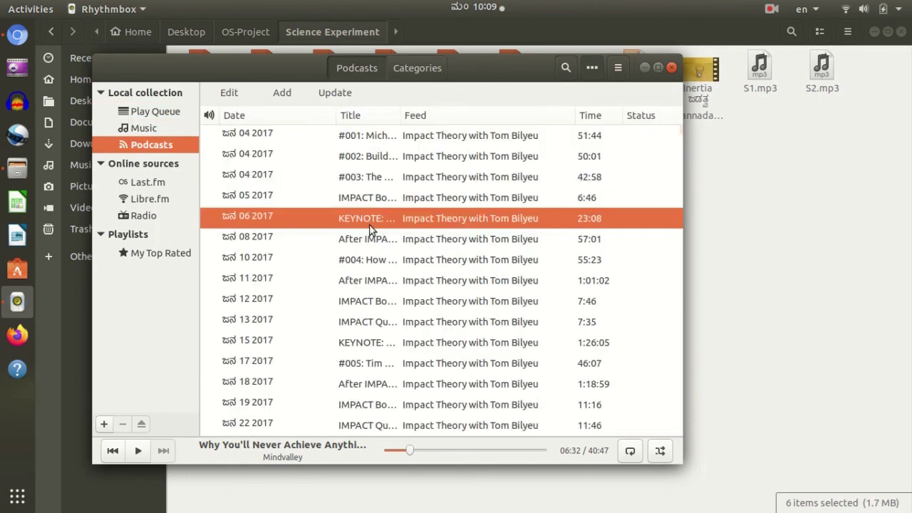
click(440, 273)
click(434, 239)
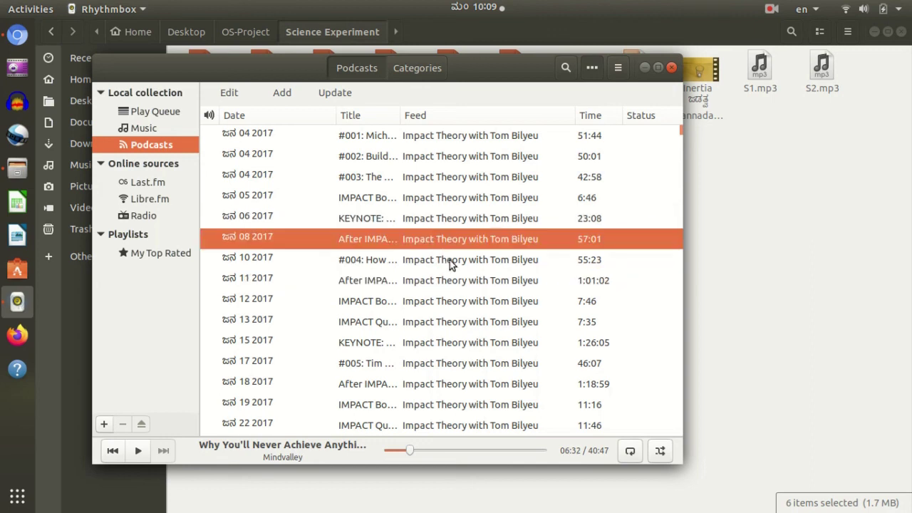
click(450, 259)
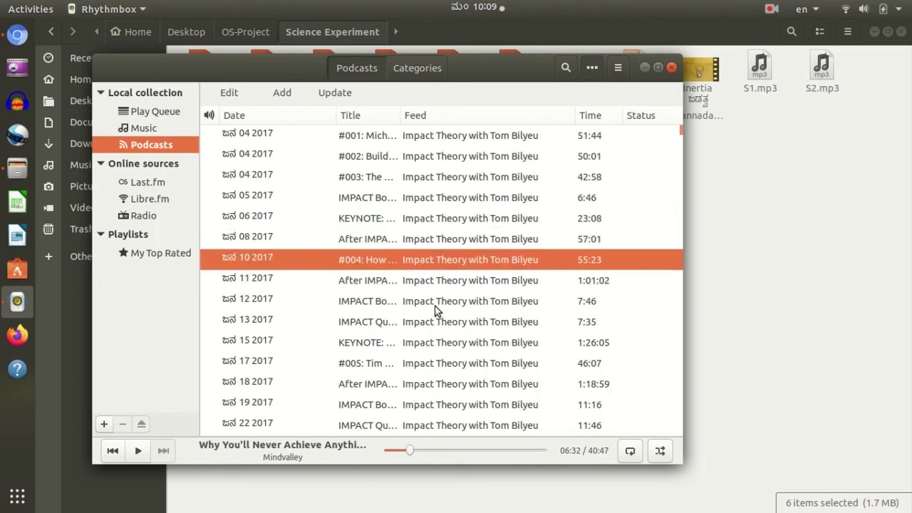
click(420, 322)
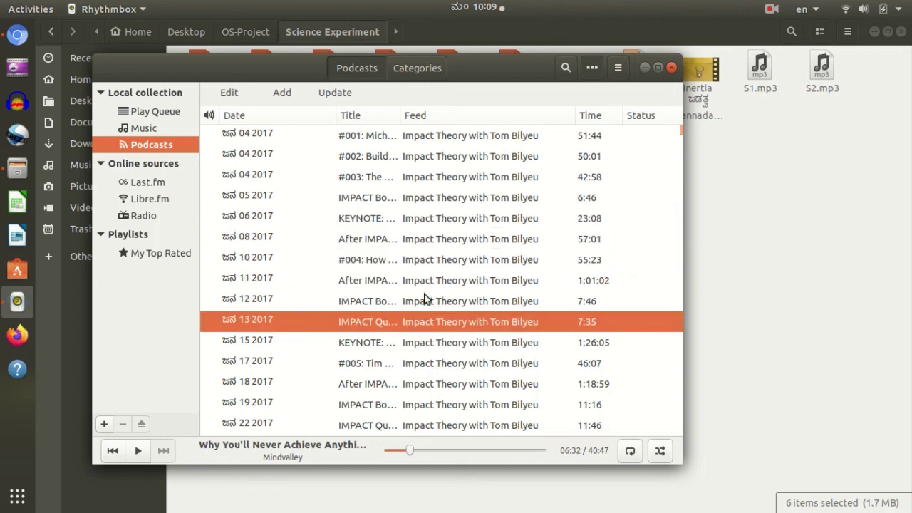
click(425, 300)
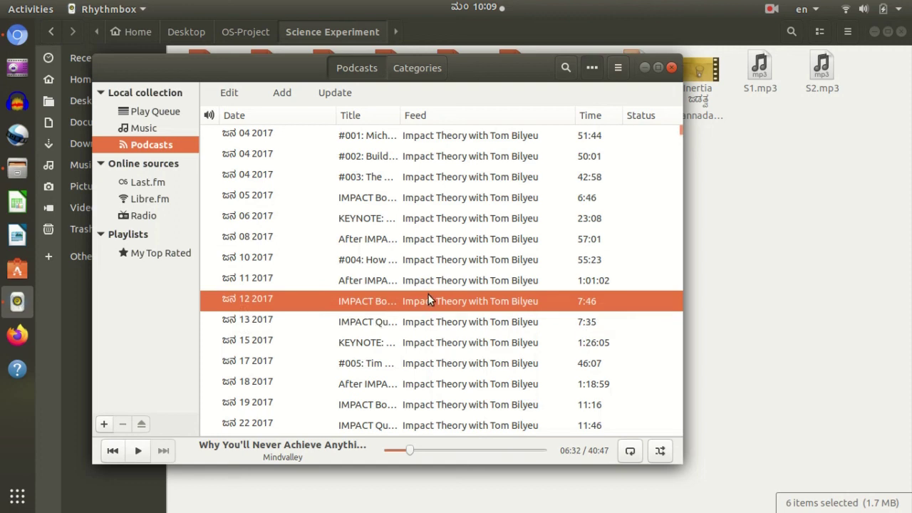
click(418, 219)
click(425, 161)
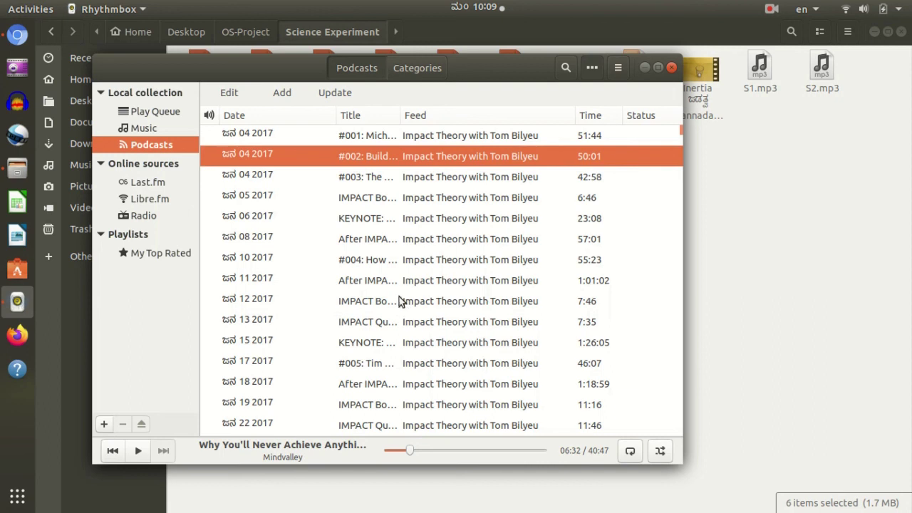
click(440, 261)
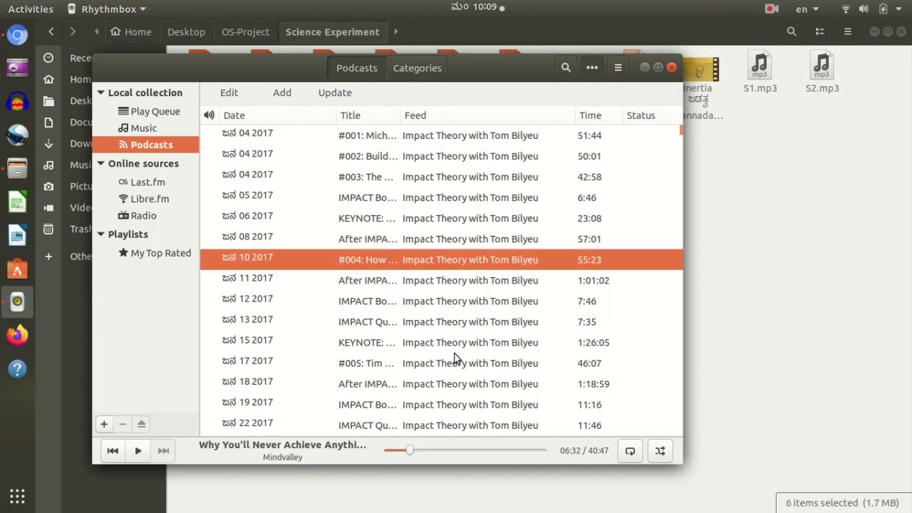
click(456, 361)
click(434, 263)
- Hide all open windows to show the desktop
key(super+d)
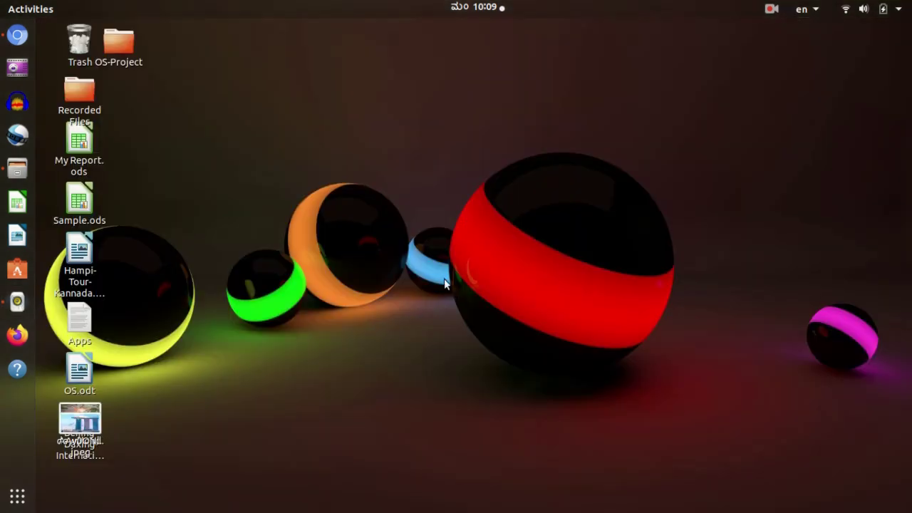